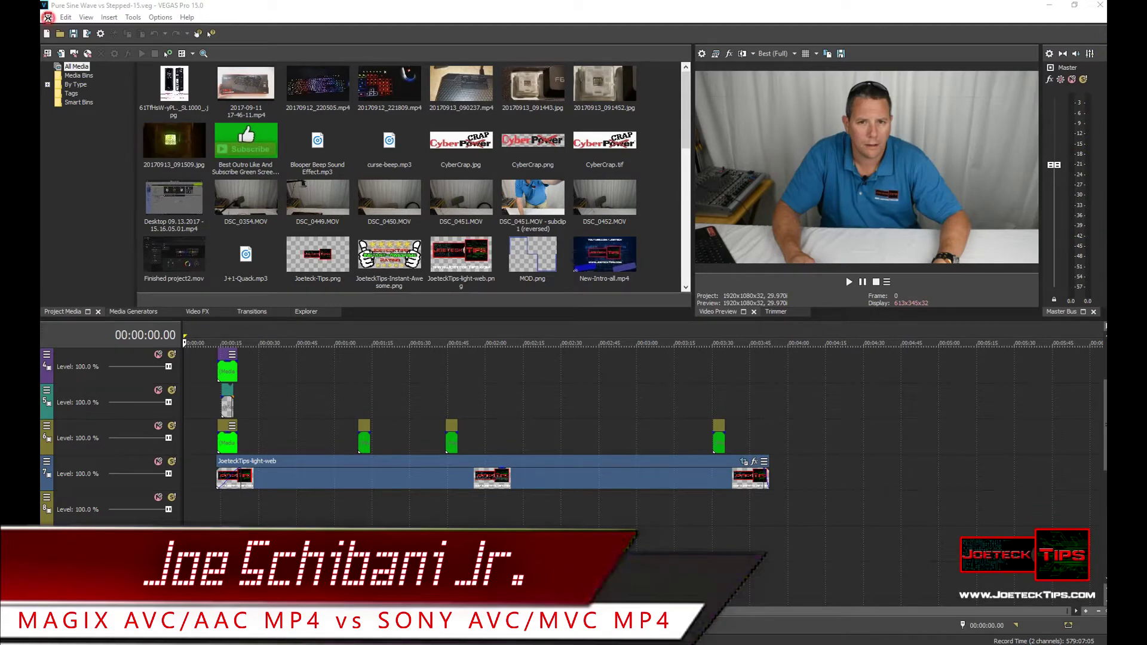
# Select the JoeteckTips-light-web event on track 7 at 00:01:24.14 and scroll through the tracks
pyautogui.click(48, 18)
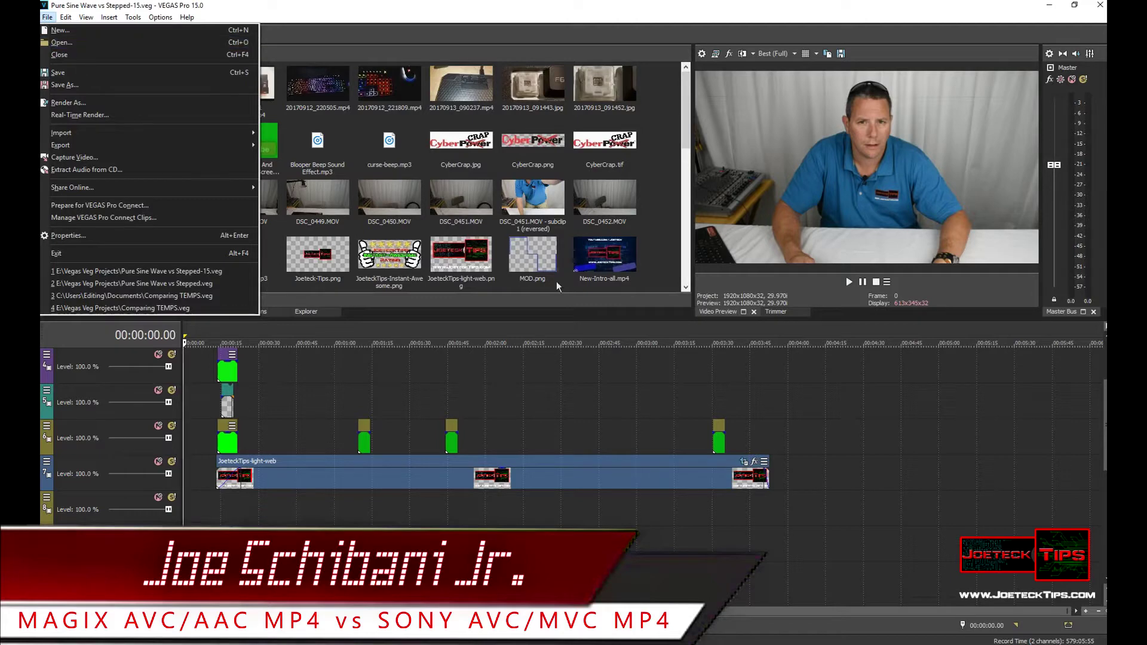
pyautogui.click(571, 394)
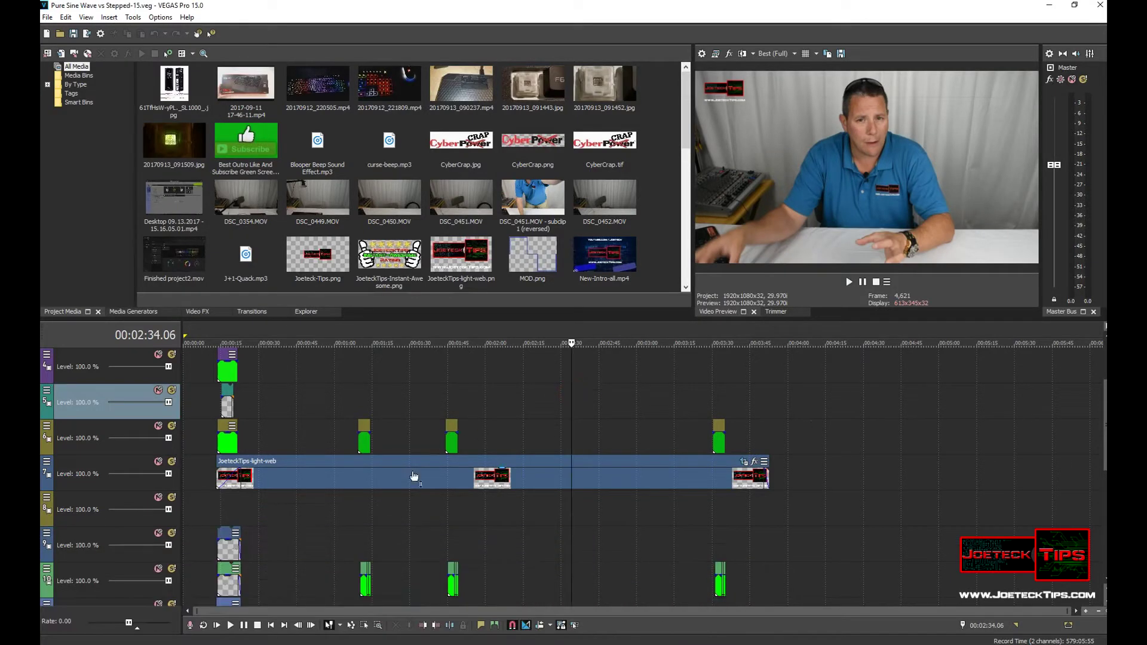
pyautogui.click(396, 475)
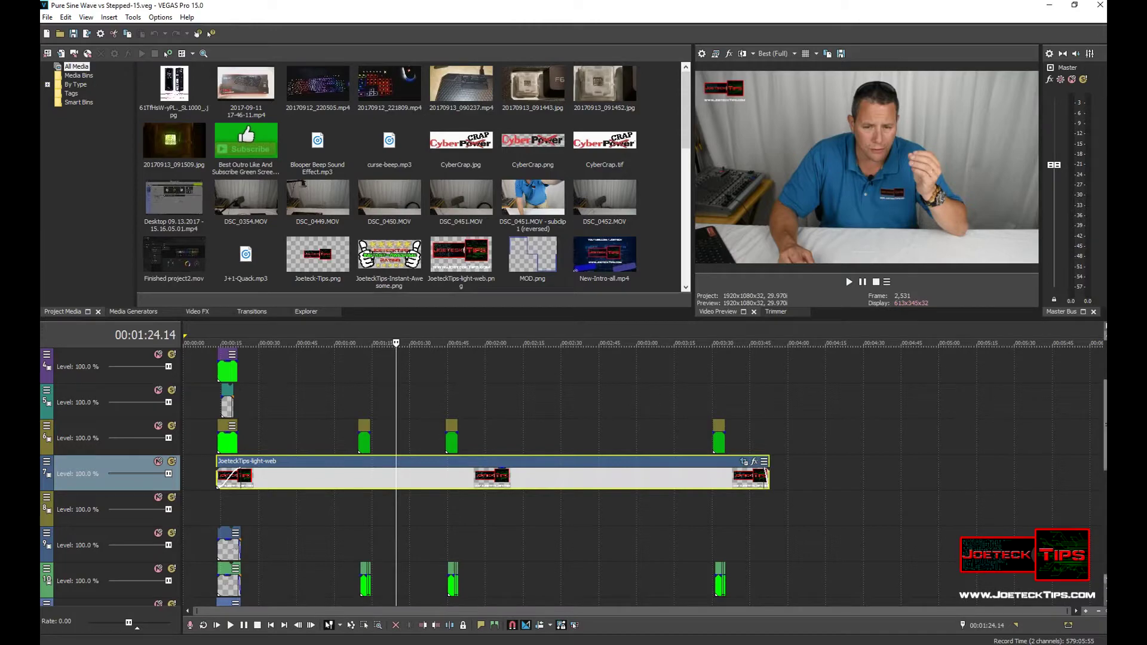
pyautogui.scroll(-7, 1088, 418)
pyautogui.scroll(6, 1089, 454)
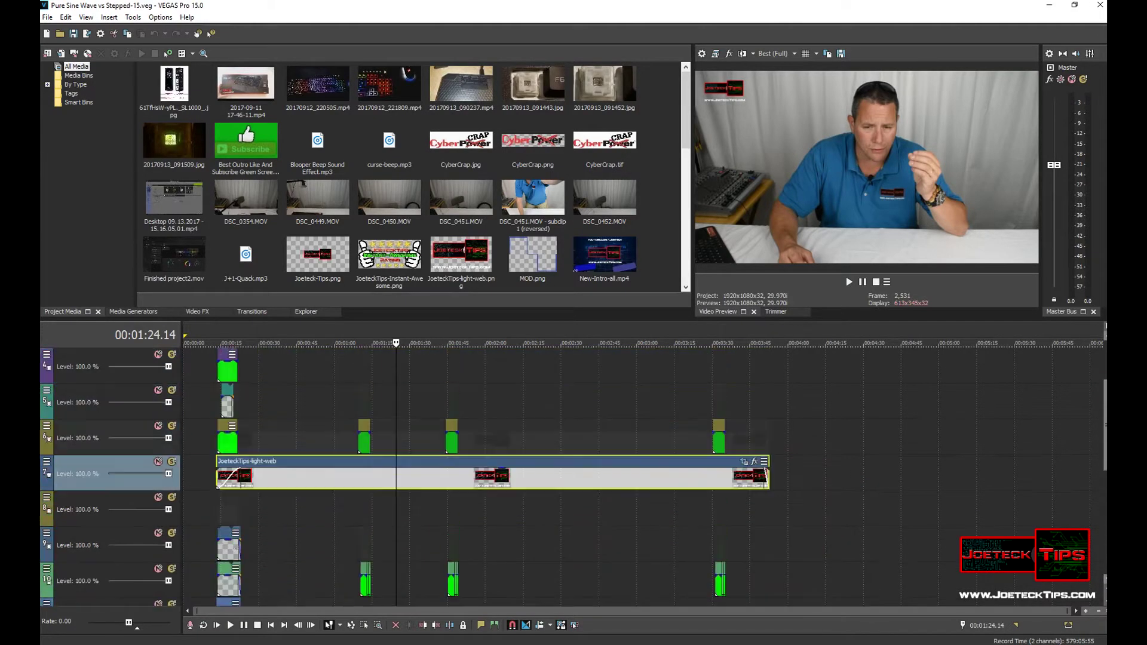
pyautogui.scroll(-5, 1088, 454)
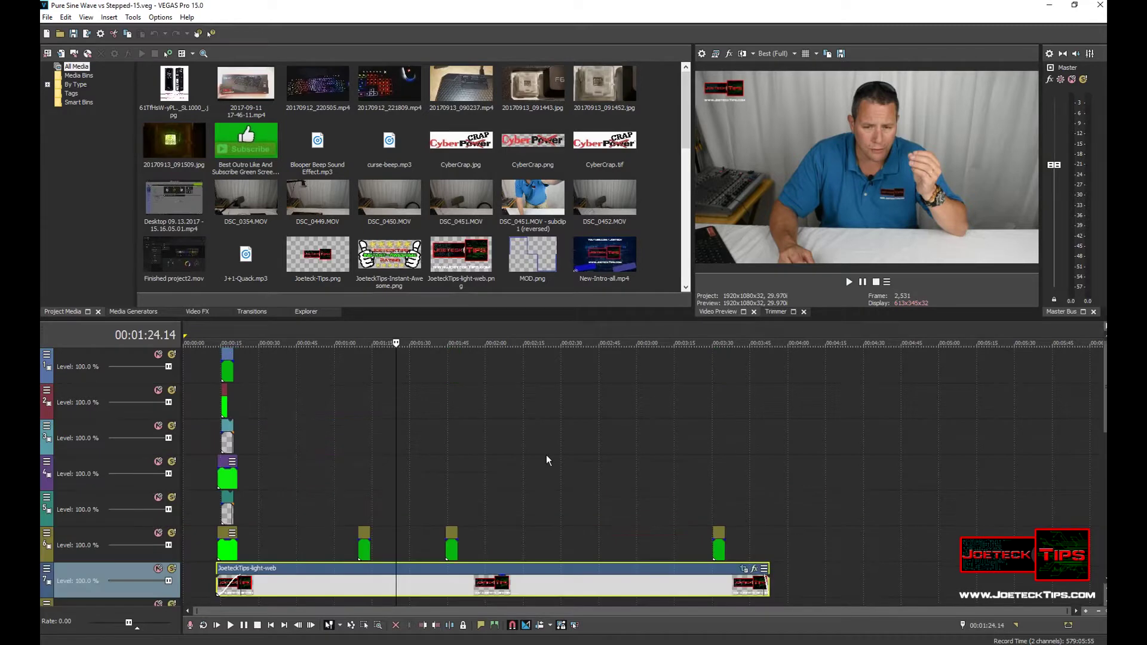
pyautogui.scroll(9, 546, 454)
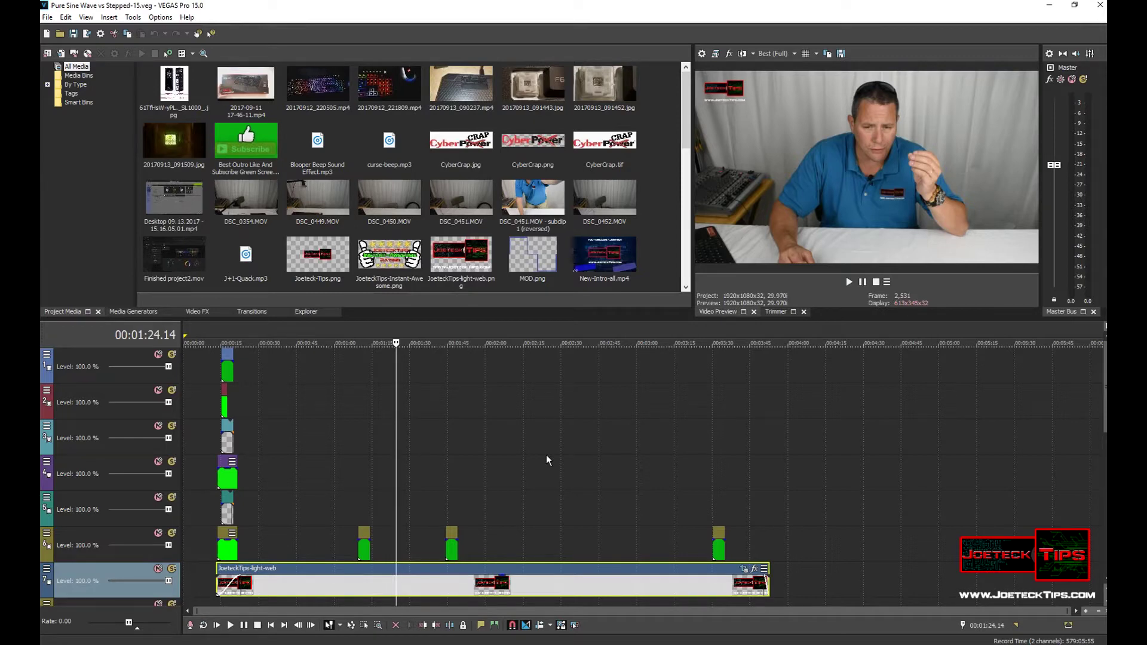
pyautogui.click(47, 17)
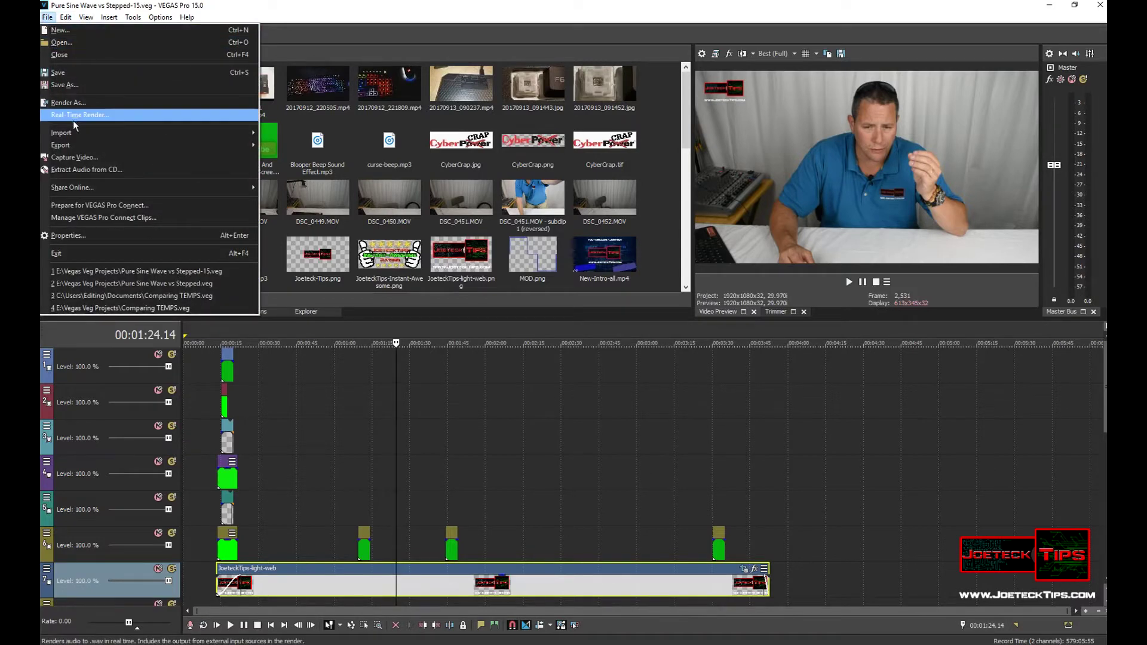
# In Render As, browse the MAGIX AVC/AAC MP4 NVENC 1080p 25 and 29.97 fps templates, then pick Sony AVC/MVC
pyautogui.click(90, 105)
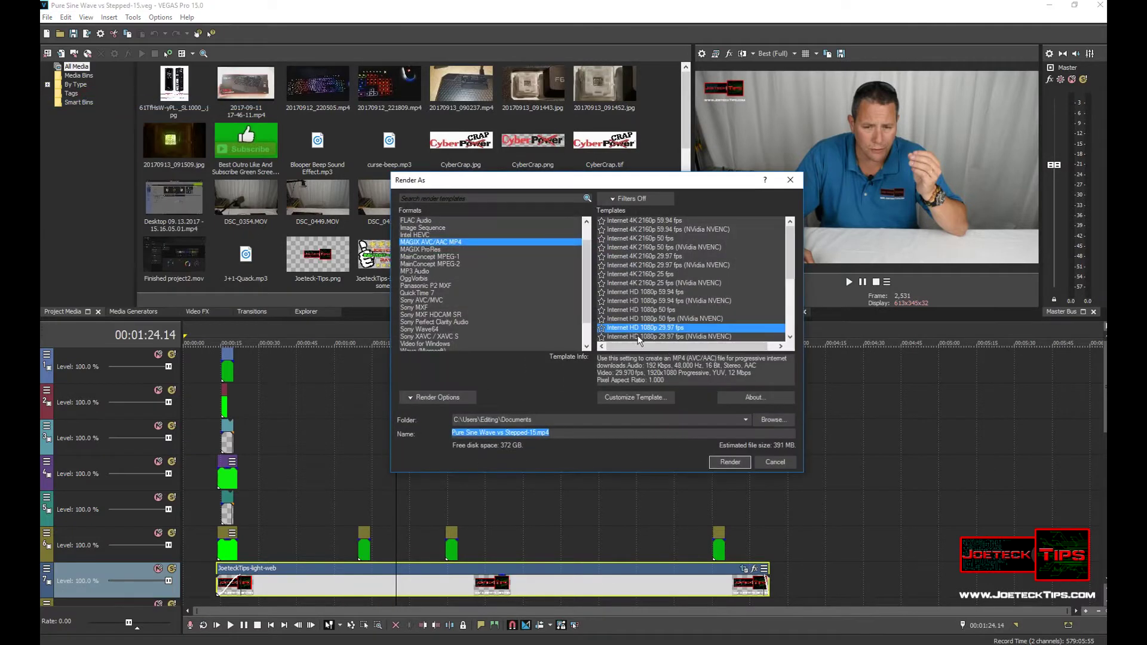
pyautogui.click(426, 243)
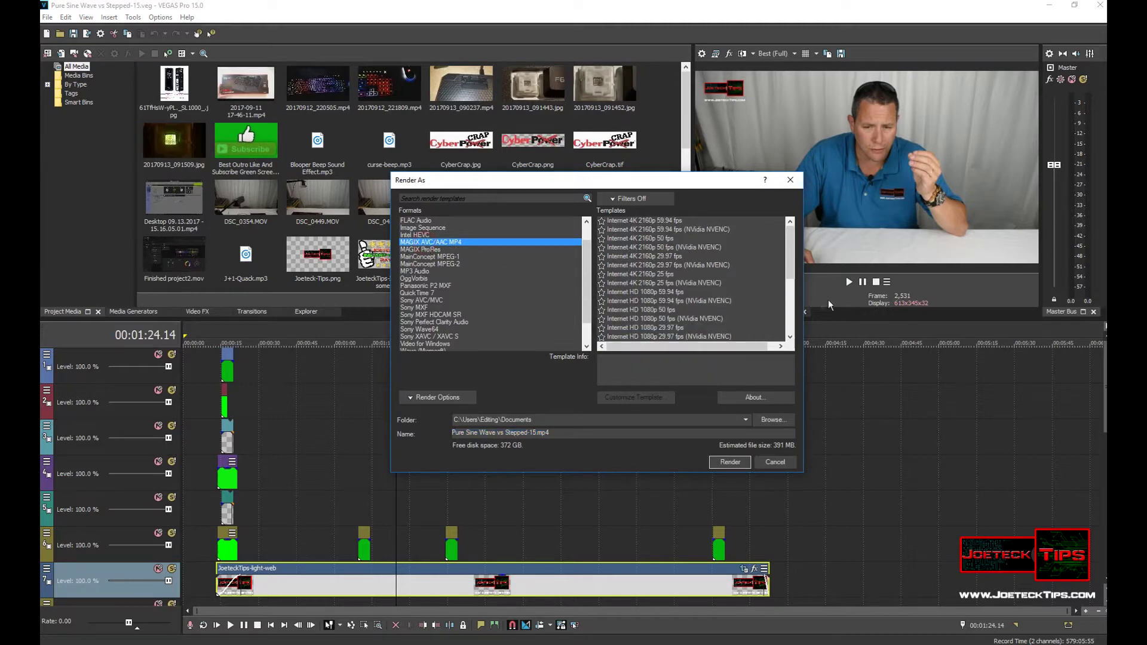
pyautogui.moveTo(793, 257); pyautogui.dragTo(801, 289)
pyautogui.click(677, 274)
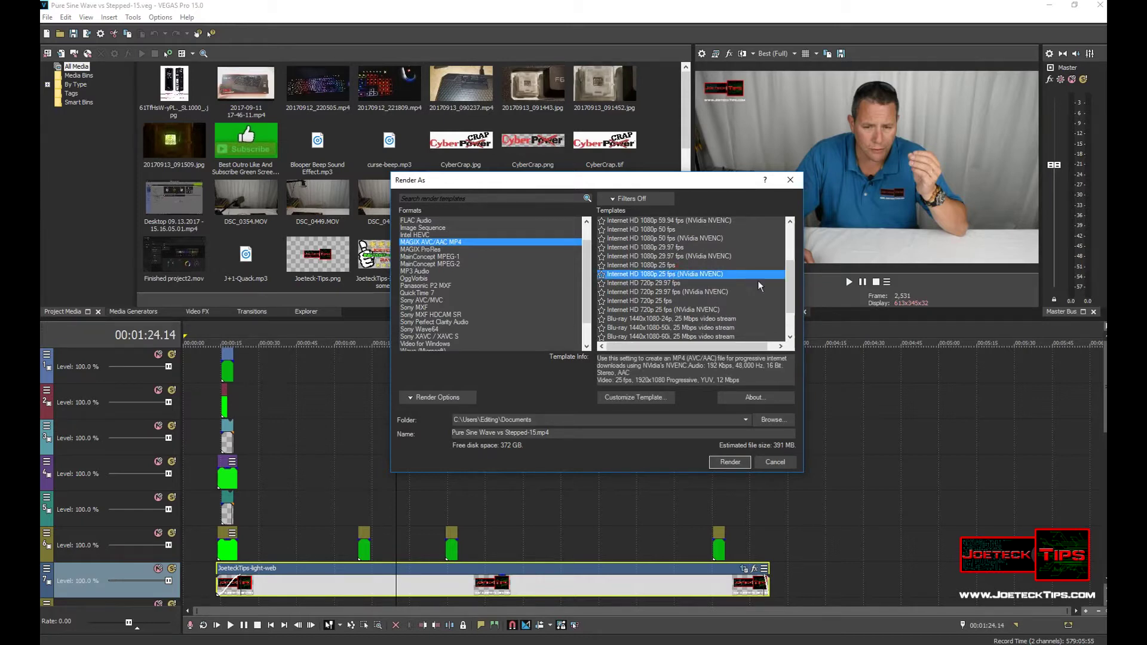
pyautogui.moveTo(793, 277); pyautogui.dragTo(791, 264)
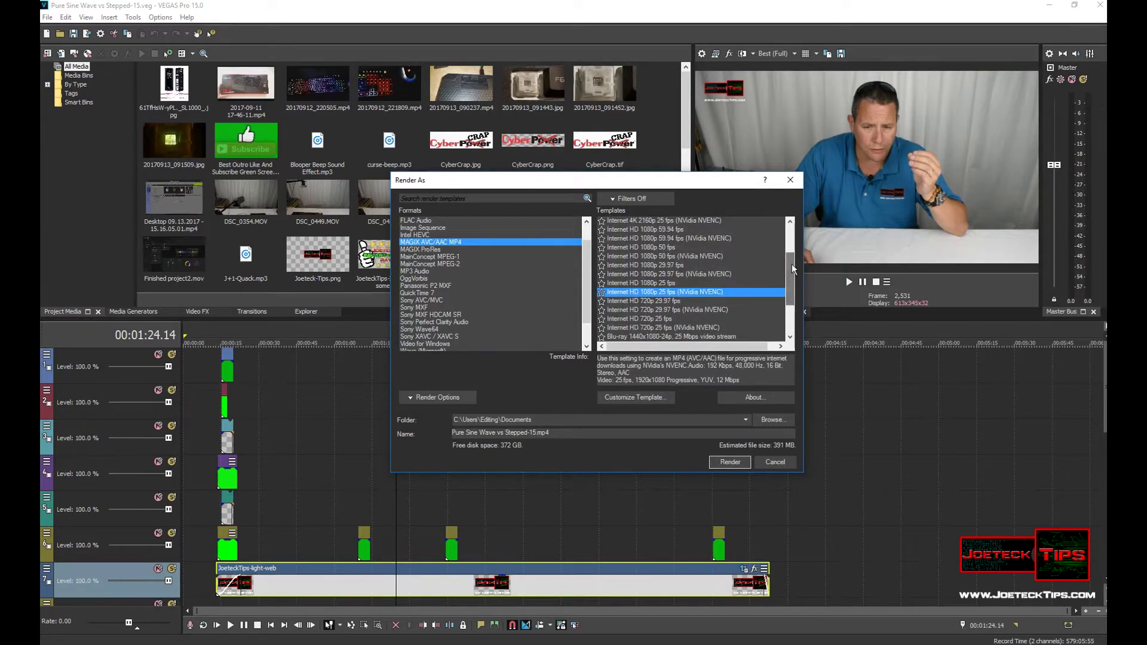
pyautogui.click(697, 273)
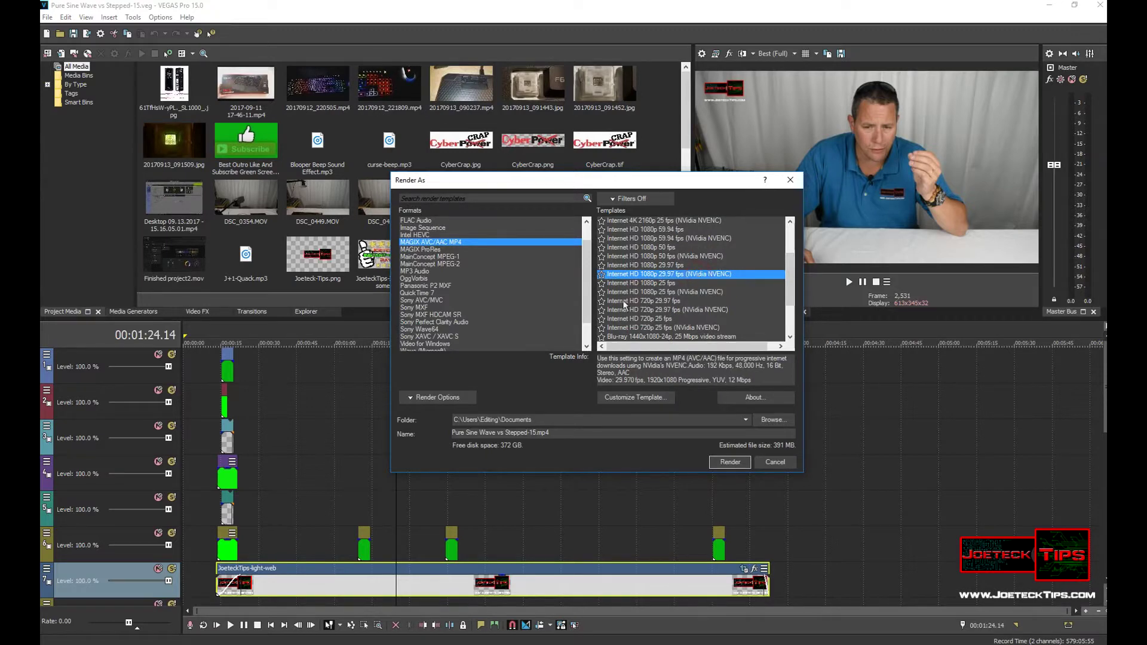
pyautogui.click(439, 300)
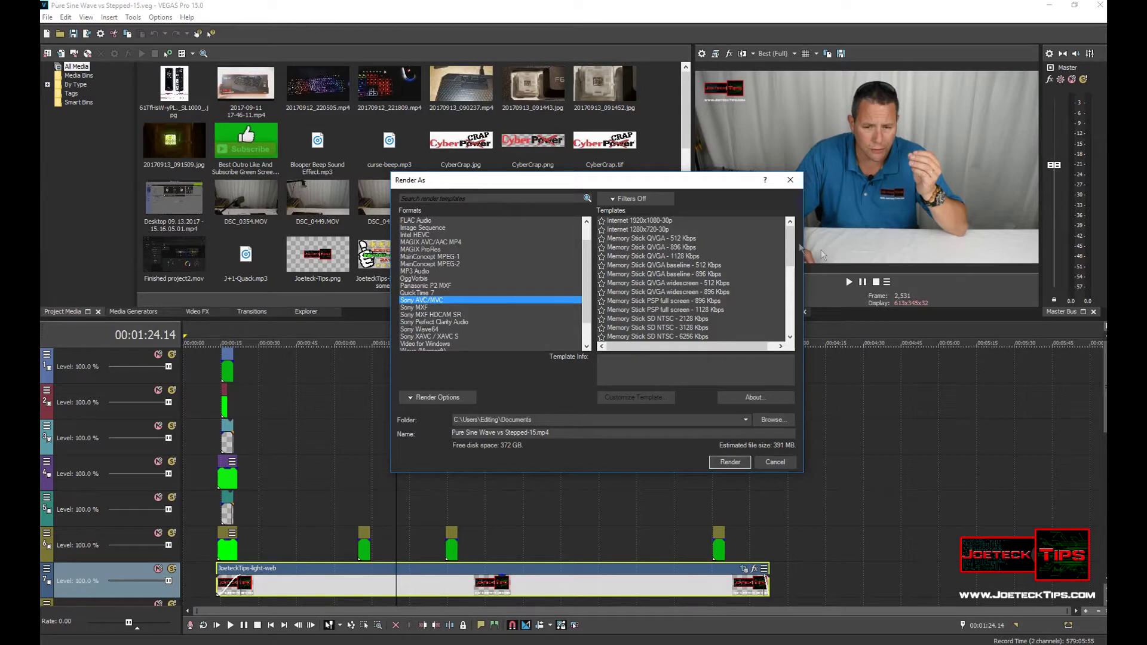
# Pick the Sony AVC/MVC JoeteckTips-too template and bring up its custom settings
pyautogui.moveTo(792, 241); pyautogui.dragTo(804, 312)
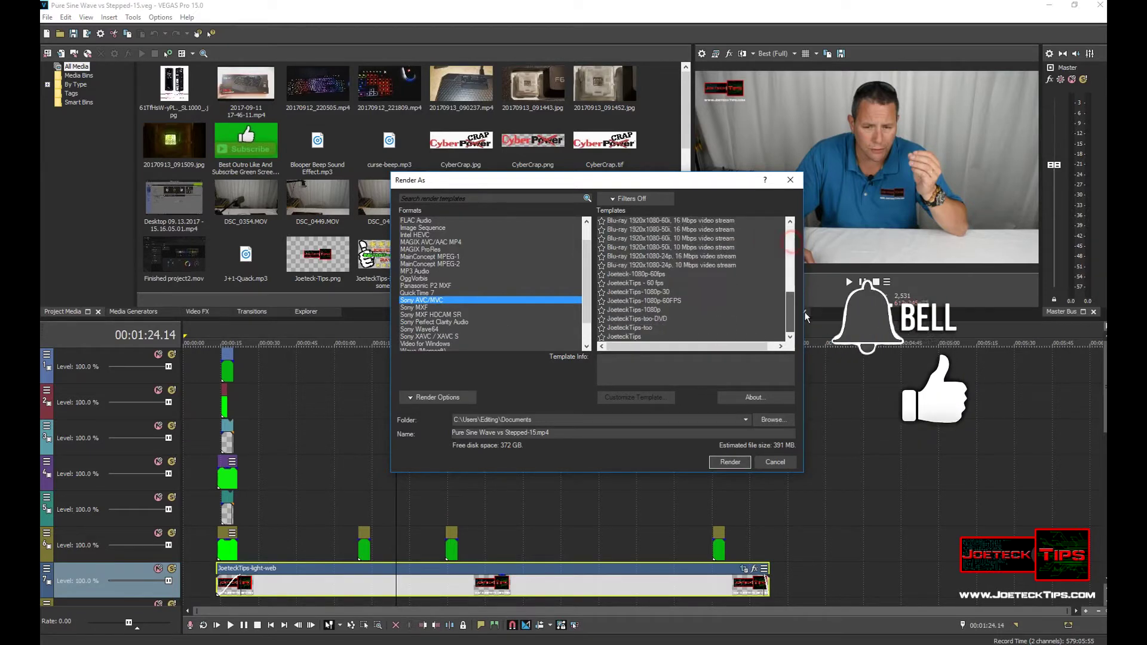
pyautogui.click(632, 274)
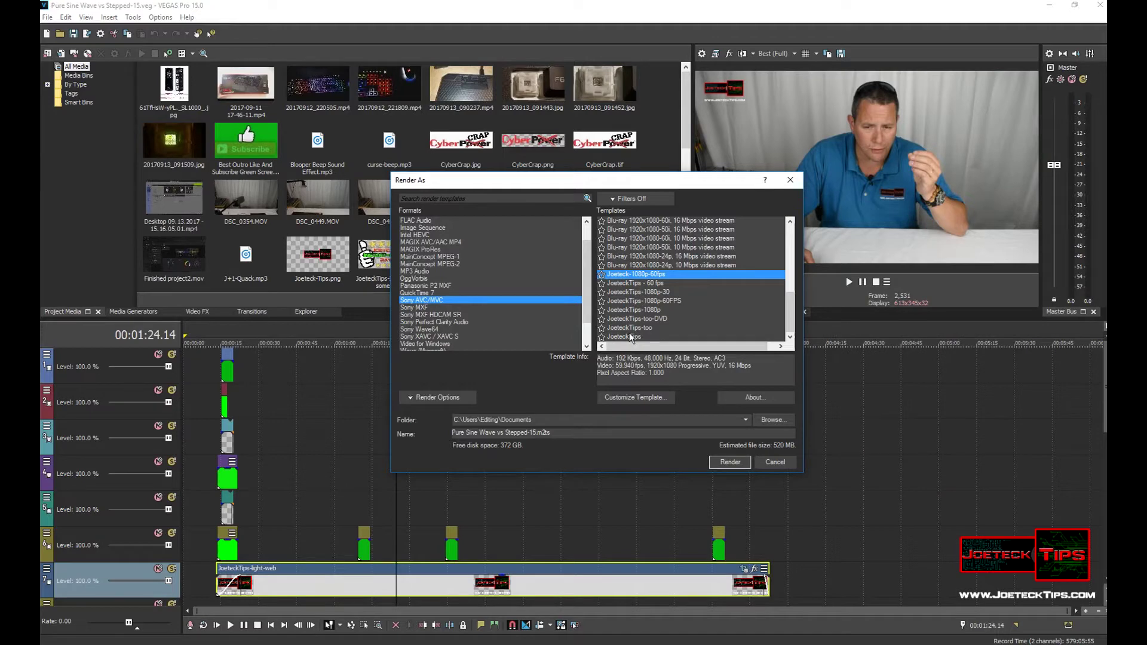
pyautogui.click(436, 300)
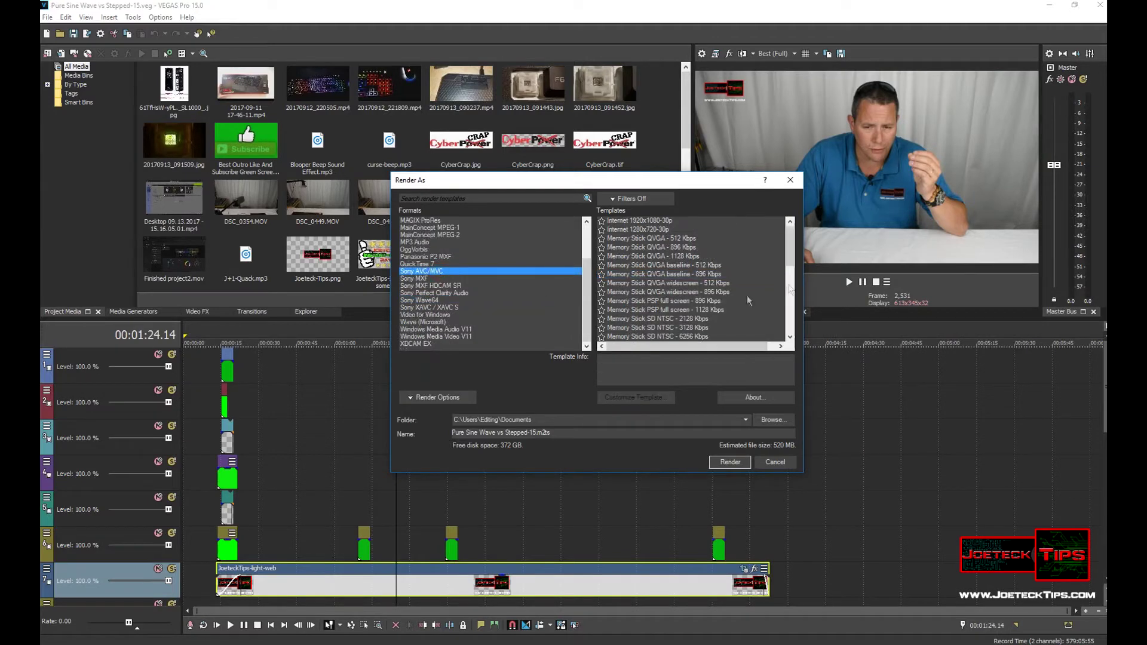
pyautogui.moveTo(790, 254); pyautogui.dragTo(796, 325)
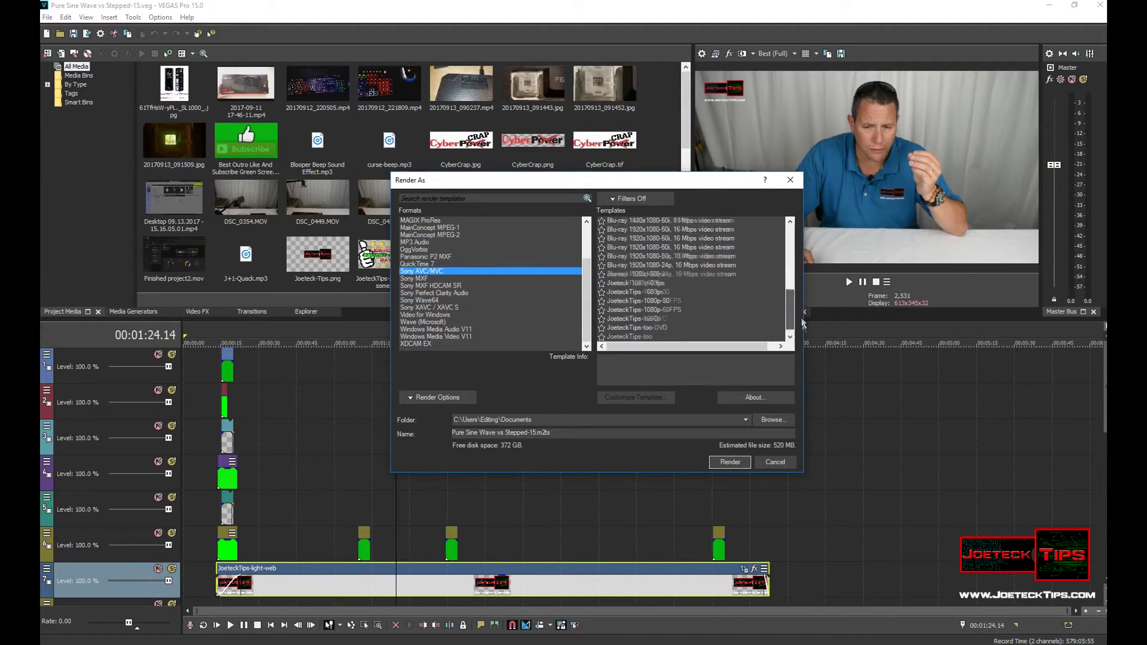
pyautogui.click(647, 329)
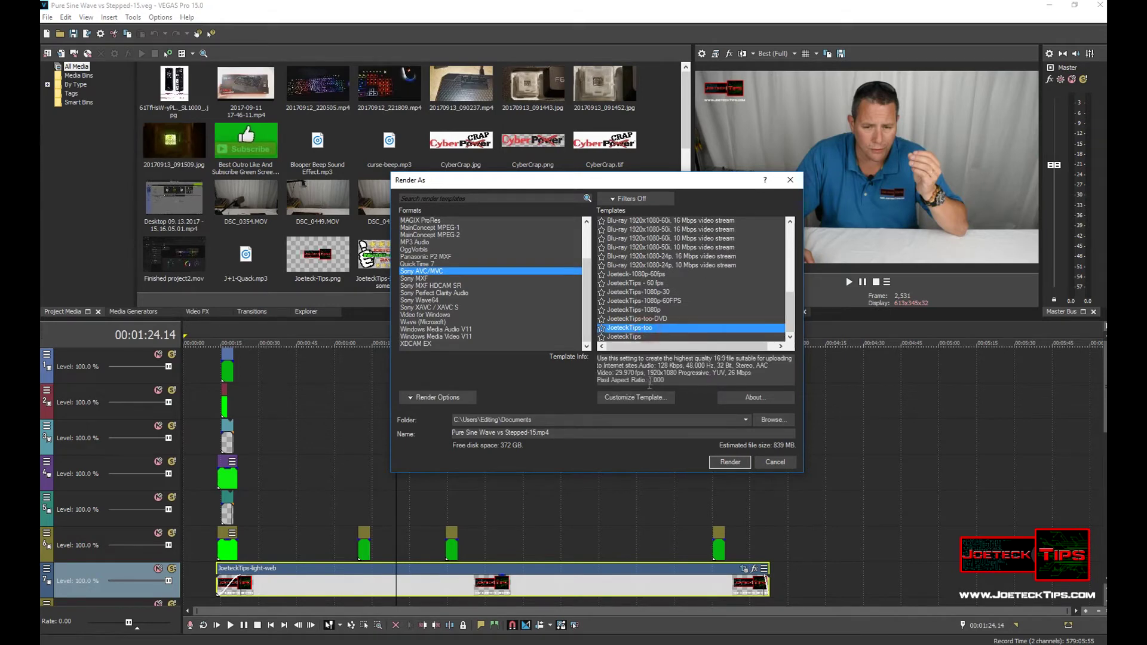
pyautogui.click(622, 397)
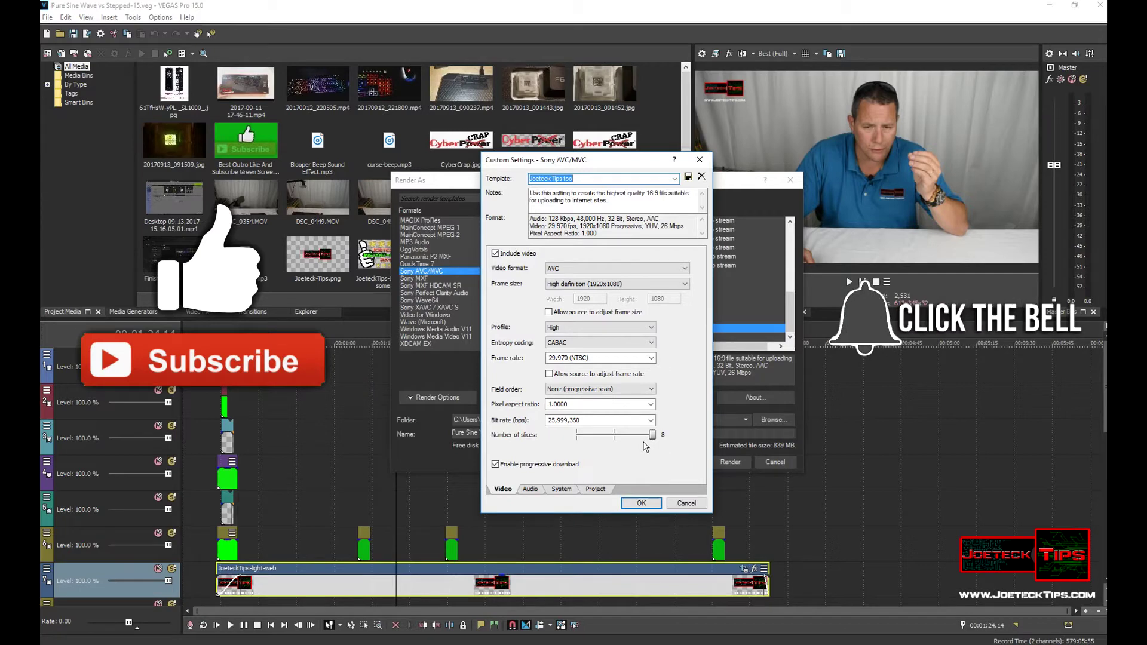
# Review the JoeteckTips-too Audio, System, Project and Video settings, then accept them
pyautogui.click(530, 489)
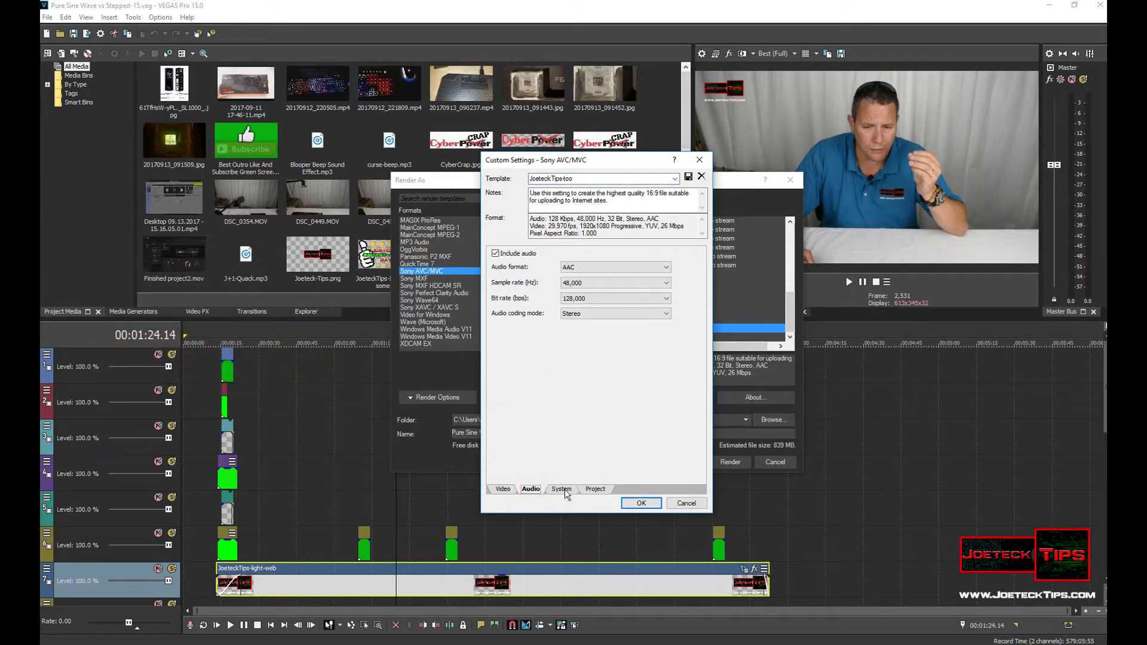
pyautogui.click(564, 489)
pyautogui.click(595, 489)
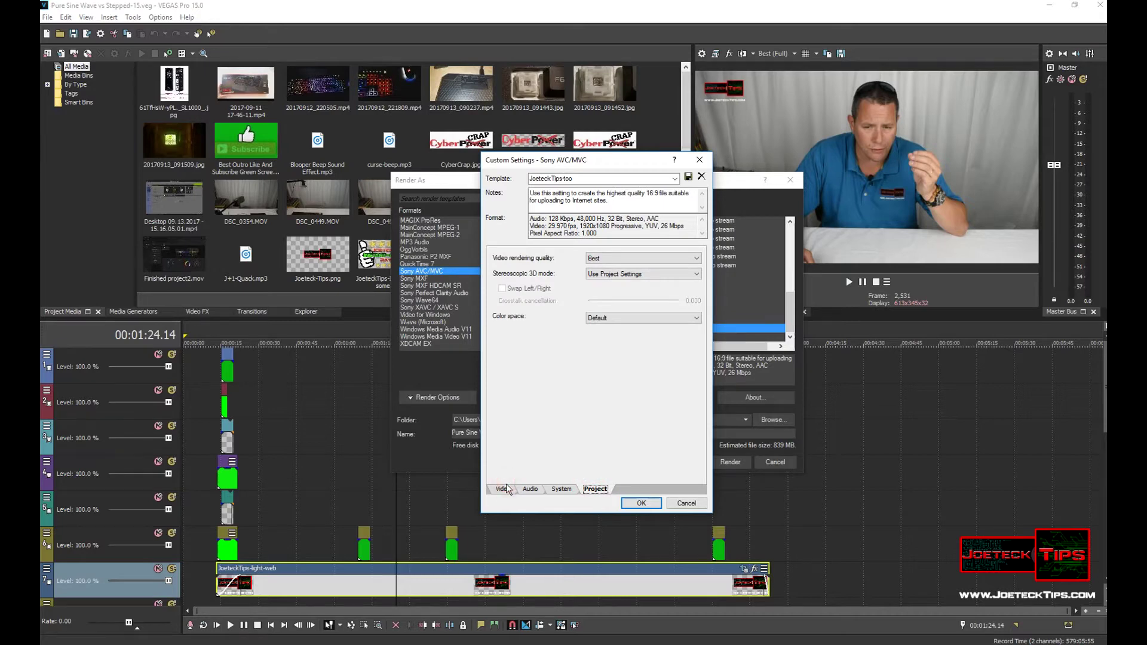
pyautogui.click(503, 488)
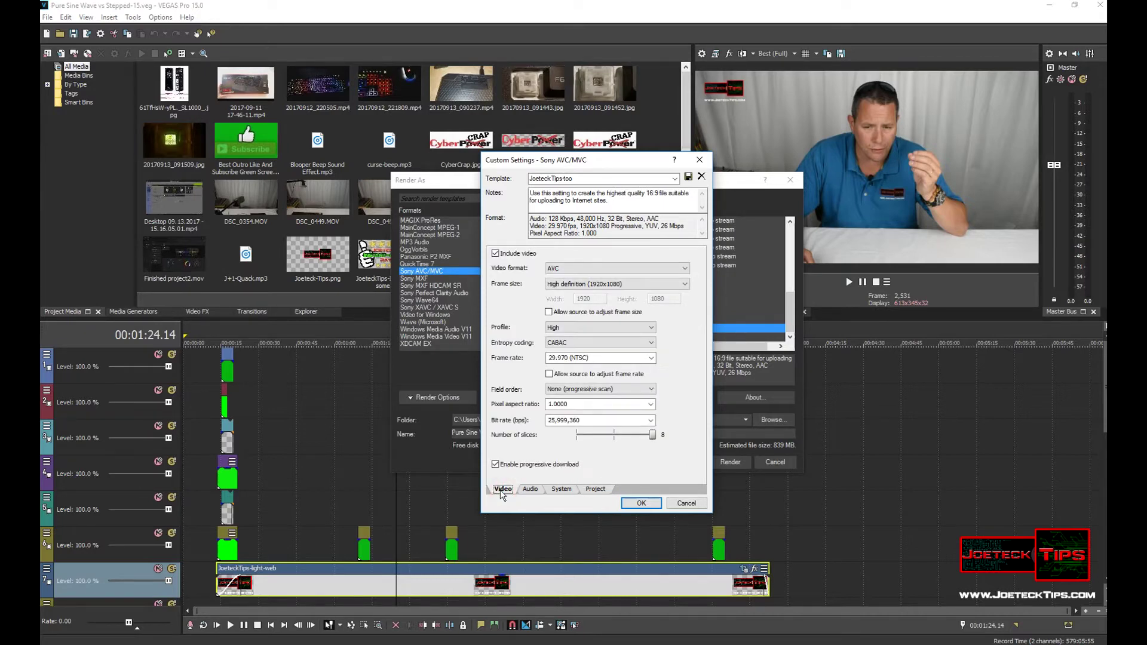
pyautogui.click(636, 504)
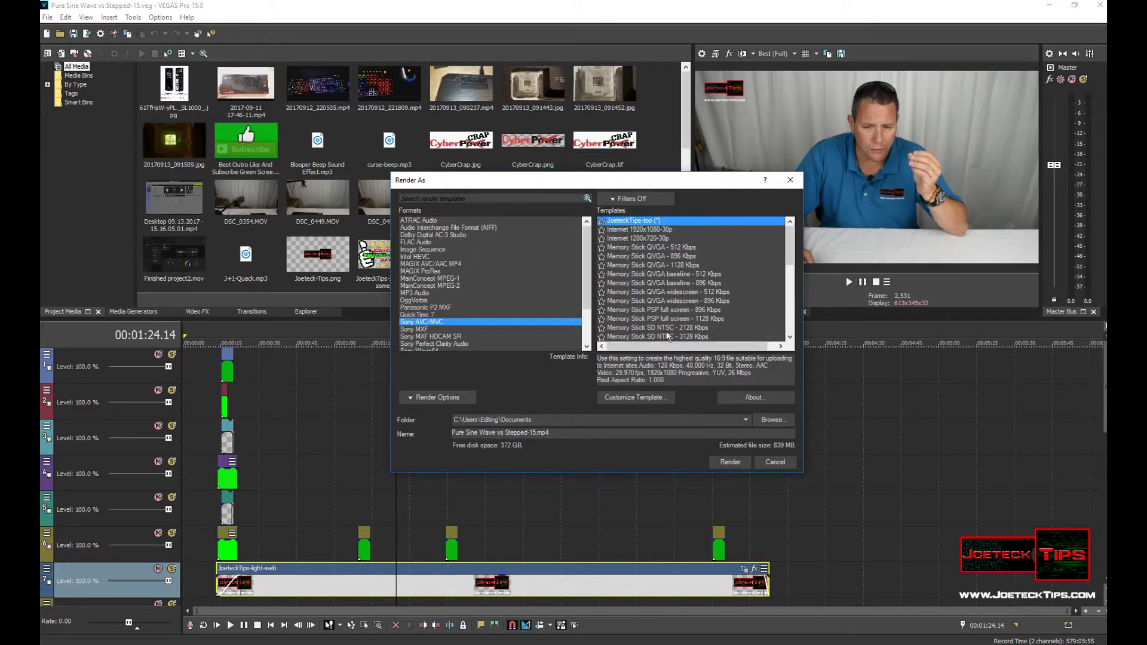
# Select the MAGIX AVC/AAC MP4 JoeteckTips-SVP15 template and open its custom settings
pyautogui.click(424, 264)
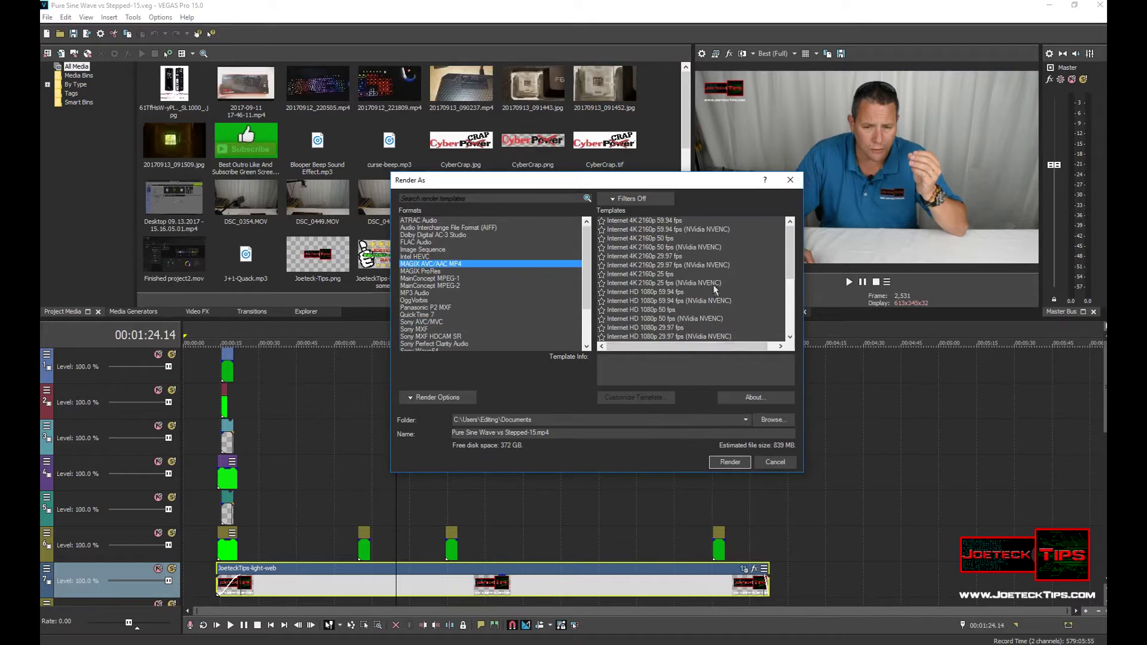
pyautogui.click(713, 285)
pyautogui.scroll(-5, 700, 283)
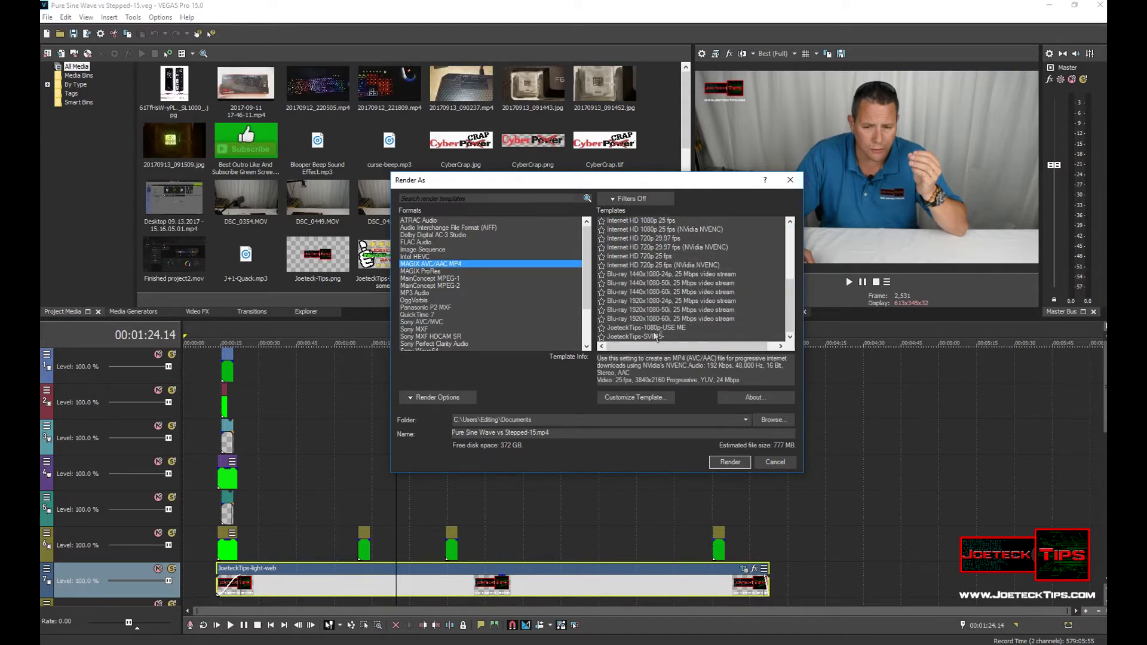
pyautogui.click(647, 336)
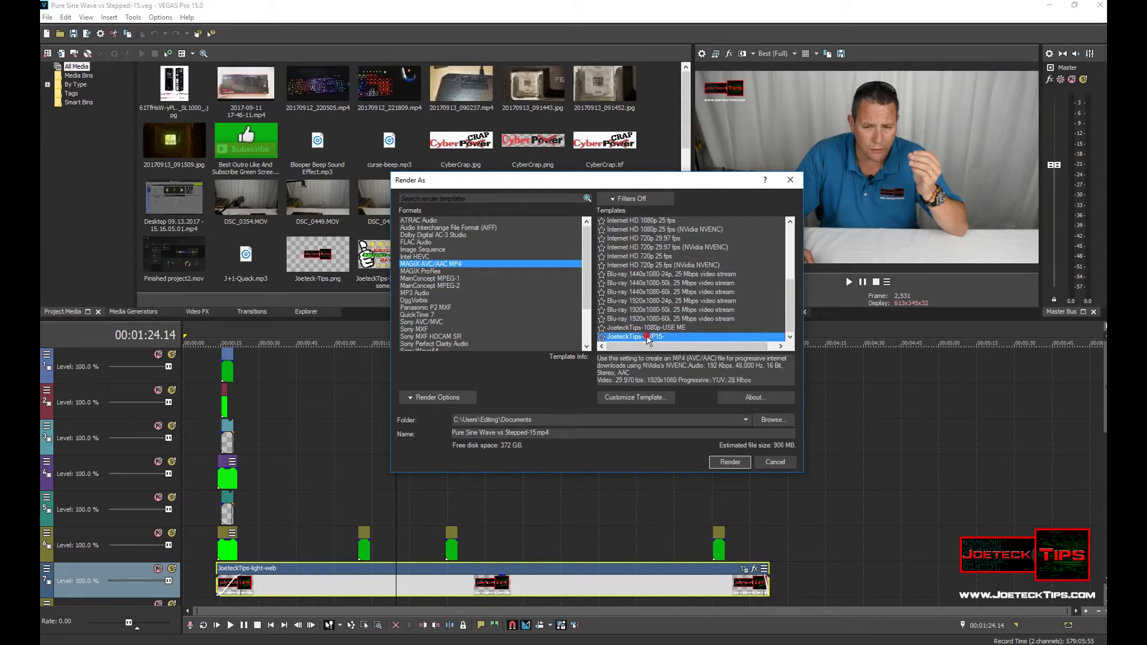
pyautogui.click(659, 399)
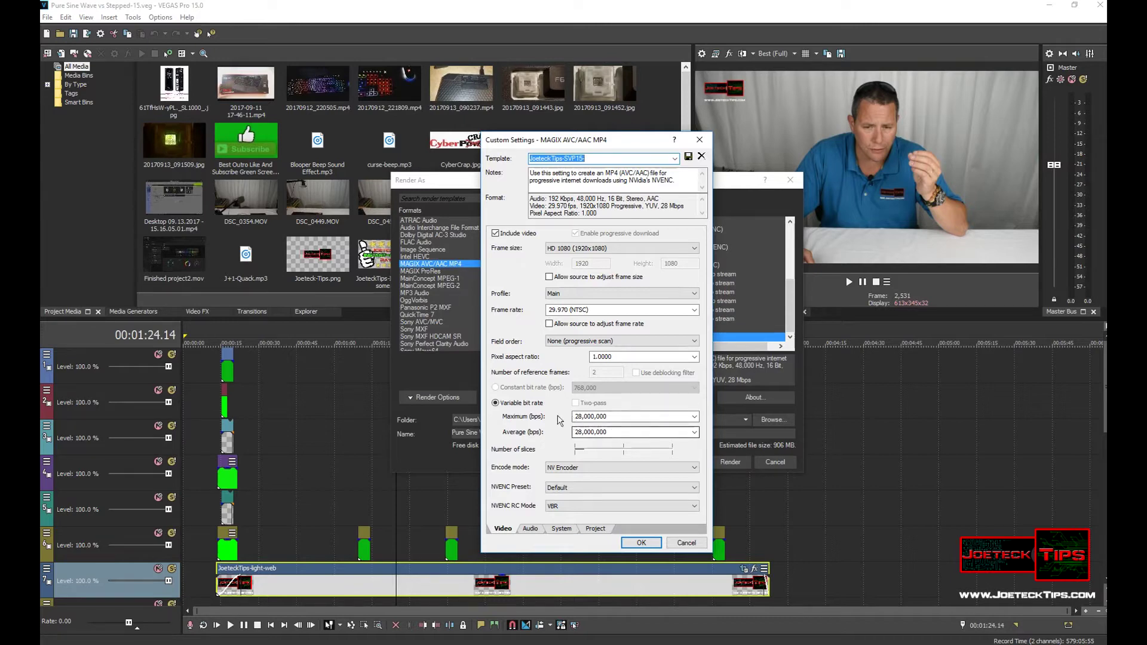
# Keep NV Encoder encode mode and the Default NVENC preset, then accept the settings
pyautogui.click(600, 473)
pyautogui.click(597, 476)
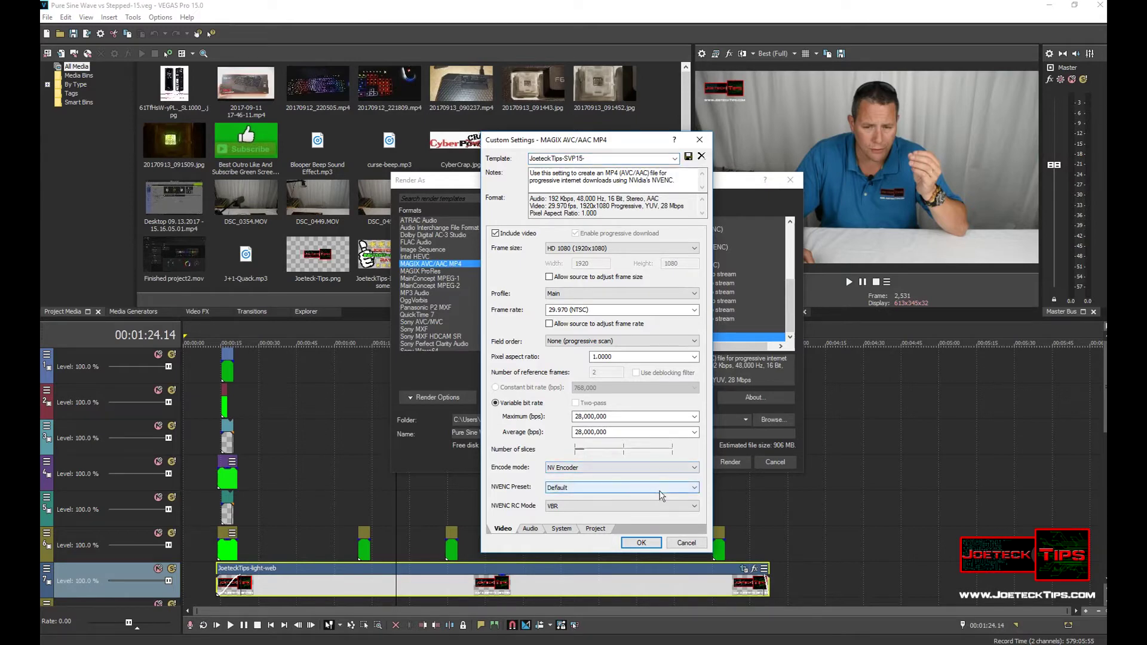
pyautogui.click(693, 486)
pyautogui.click(692, 487)
pyautogui.click(640, 542)
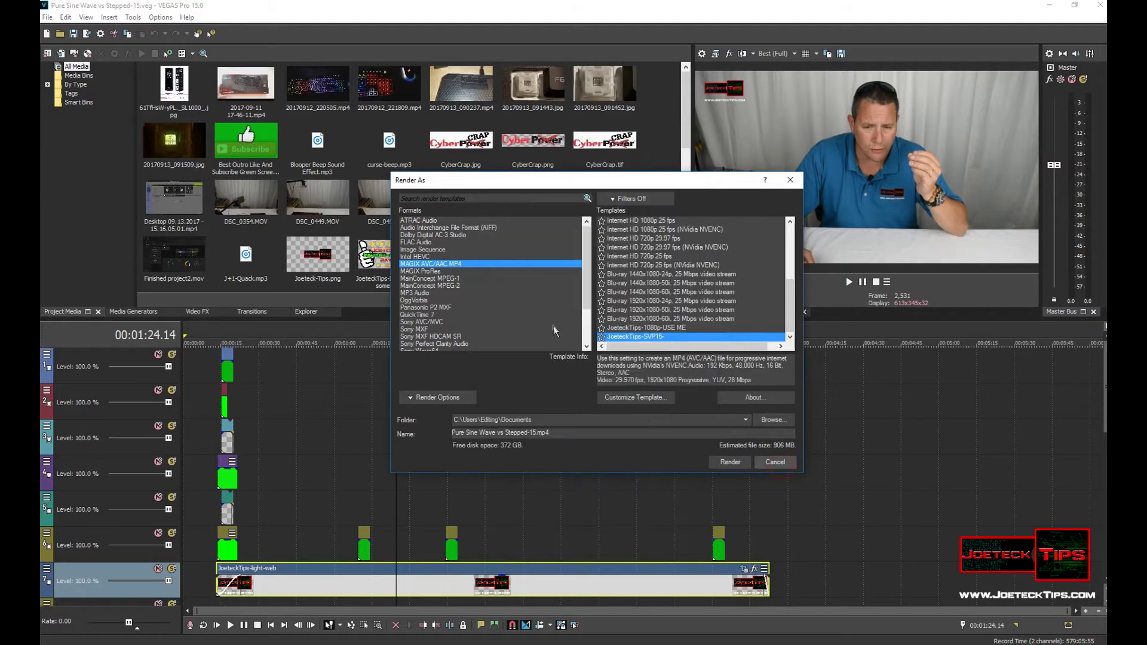
# Render with Sony AVC/MVC JoeteckTips-too to an output file named TEST1
pyautogui.click(425, 322)
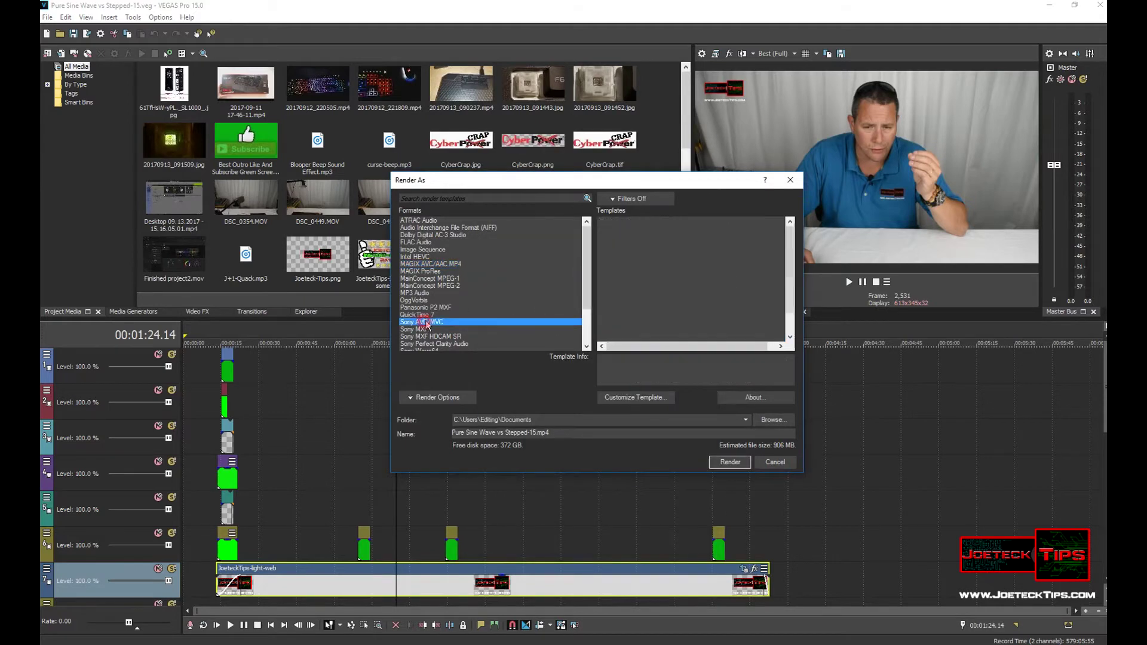
pyautogui.moveTo(790, 236); pyautogui.dragTo(795, 352)
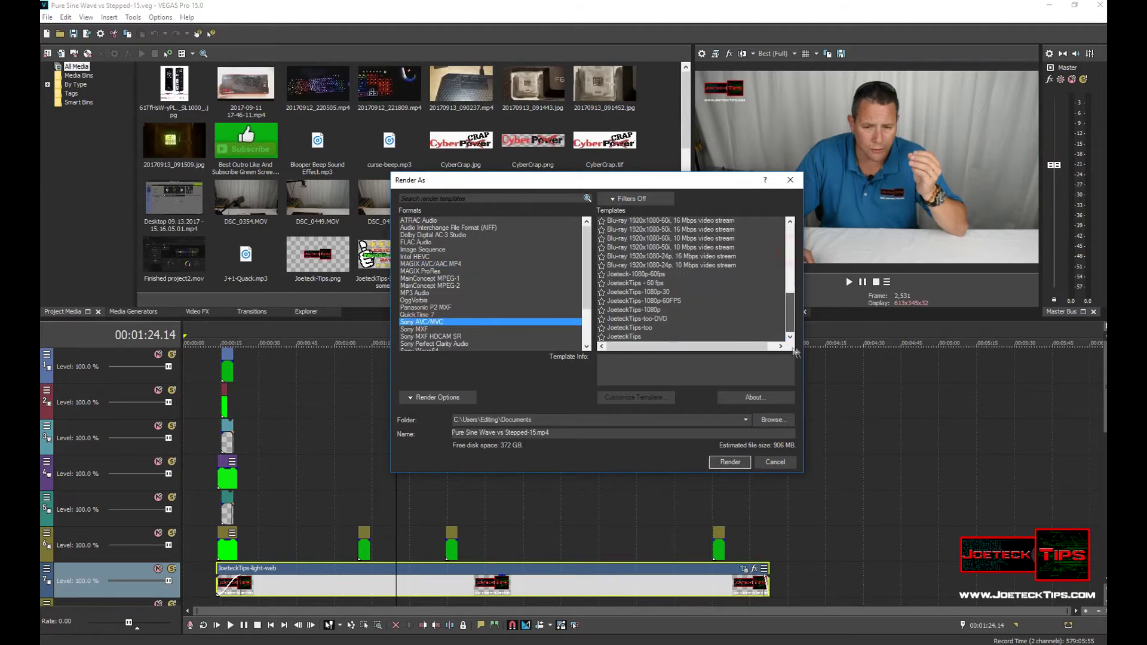
pyautogui.click(636, 328)
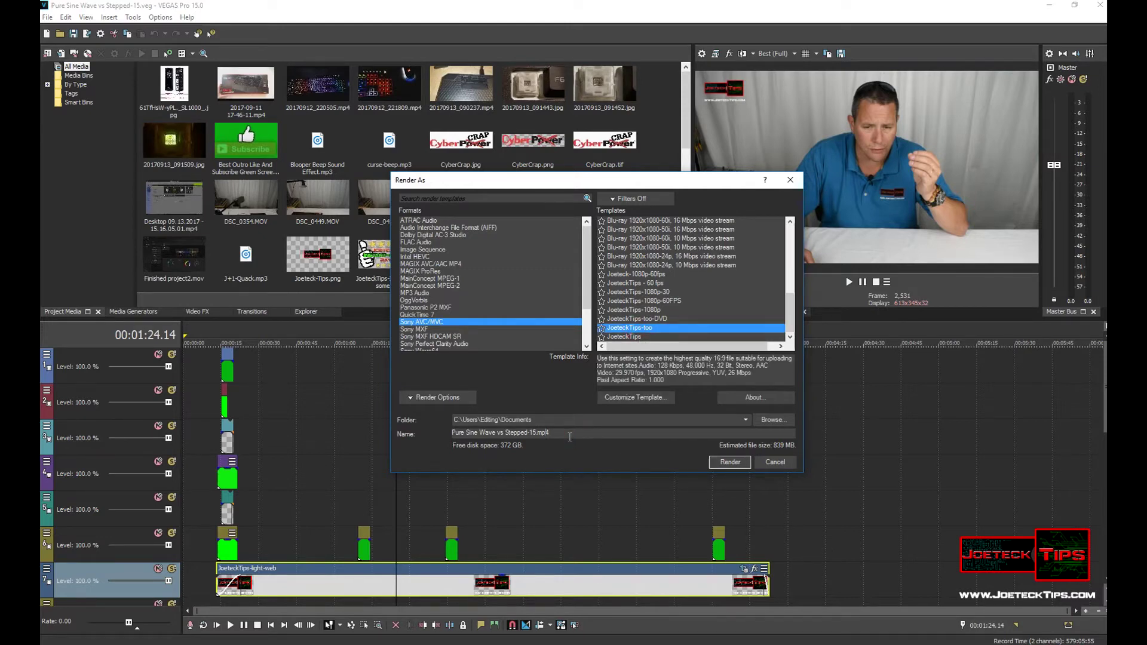
pyautogui.press('BackSpace')
pyautogui.press('BackSpace')
pyautogui.press('BackSpace')
pyautogui.press('BackSpace')
pyautogui.press('BackSpace')
pyautogui.press('BackSpace')
pyautogui.press('BackSpace')
pyautogui.press('BackSpace')
pyautogui.press('BackSpace')
pyautogui.press('BackSpace')
pyautogui.press('BackSpace')
pyautogui.press('BackSpace')
pyautogui.press('BackSpace')
pyautogui.press('BackSpace')
pyautogui.press('BackSpace')
pyautogui.press('BackSpace')
pyautogui.press('BackSpace')
pyautogui.press('BackSpace')
pyautogui.press('BackSpace')
pyautogui.press('BackSpace')
pyautogui.write('TEST1')
pyautogui.click(722, 461)
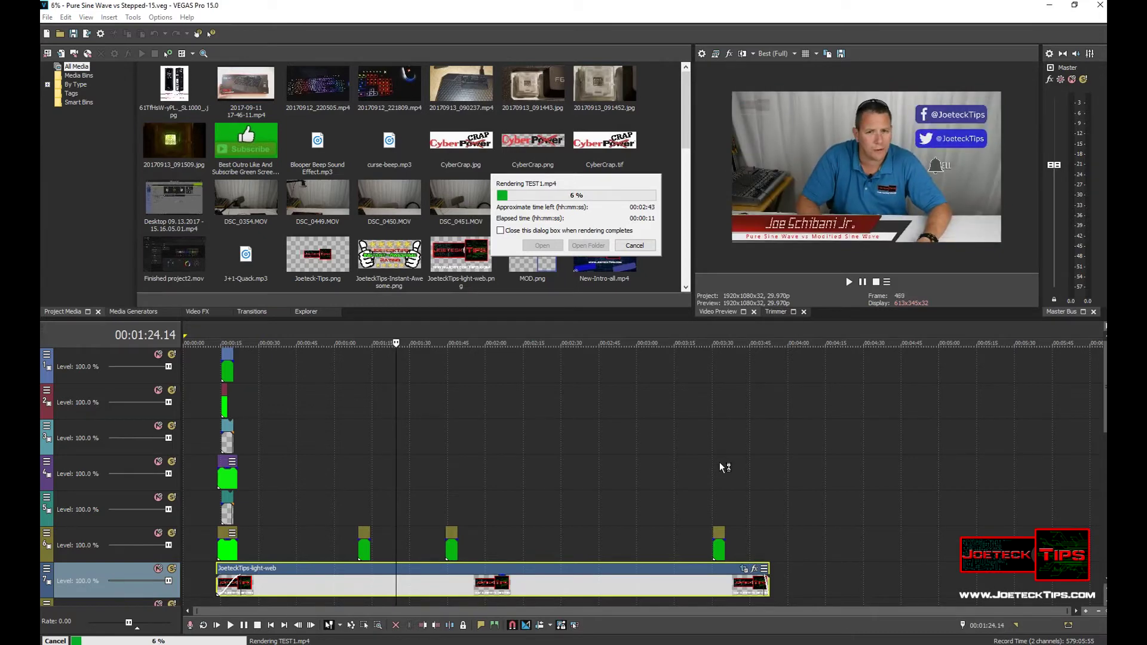
# Let the TEST1.mp4 render finish in 2:54 and close the completion notice
pyautogui.rightClick(494, 371)
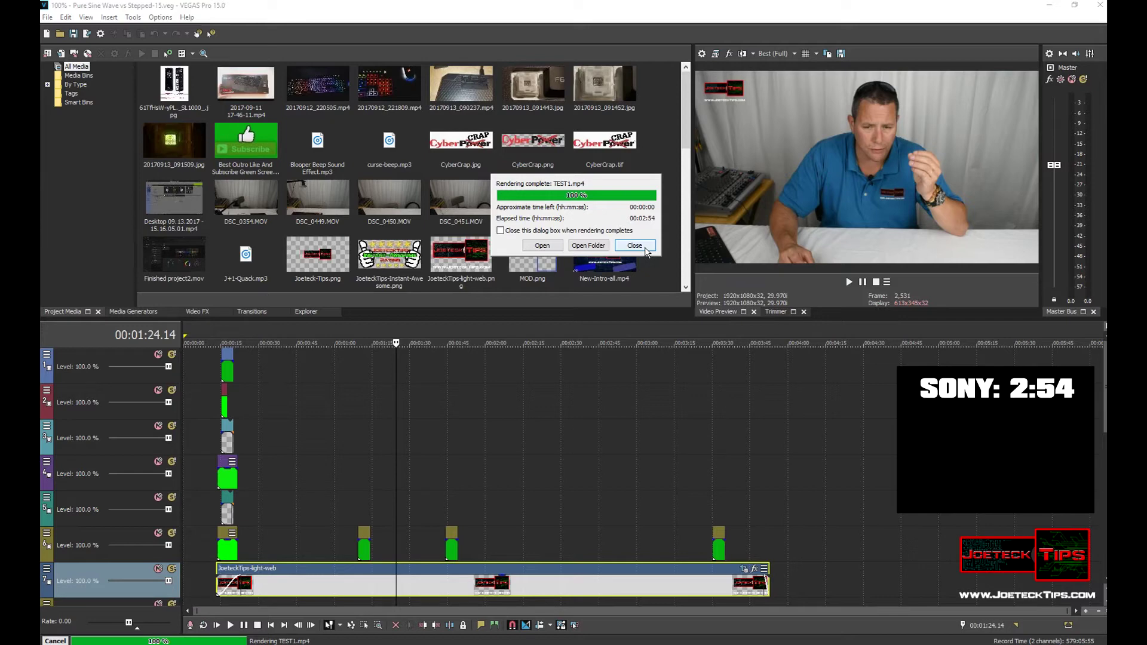
pyautogui.click(634, 245)
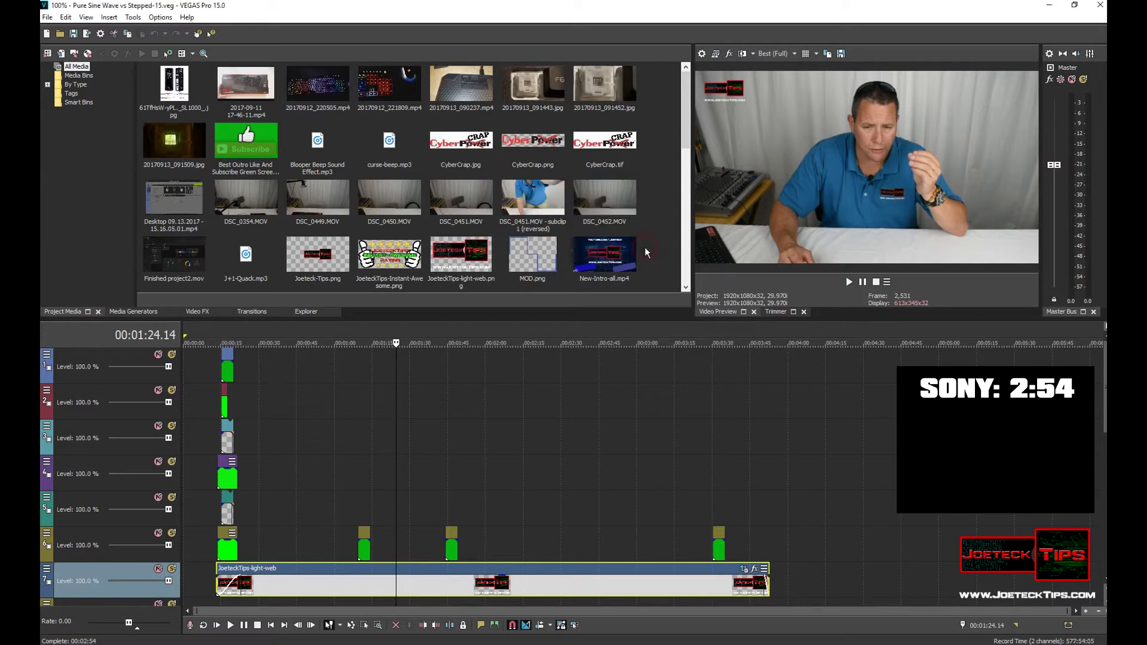
# Choose the MAGIX AVC/AAC MP4 1080p 29.97 fps NVENC template, customized to 28 Mbps
pyautogui.click(48, 18)
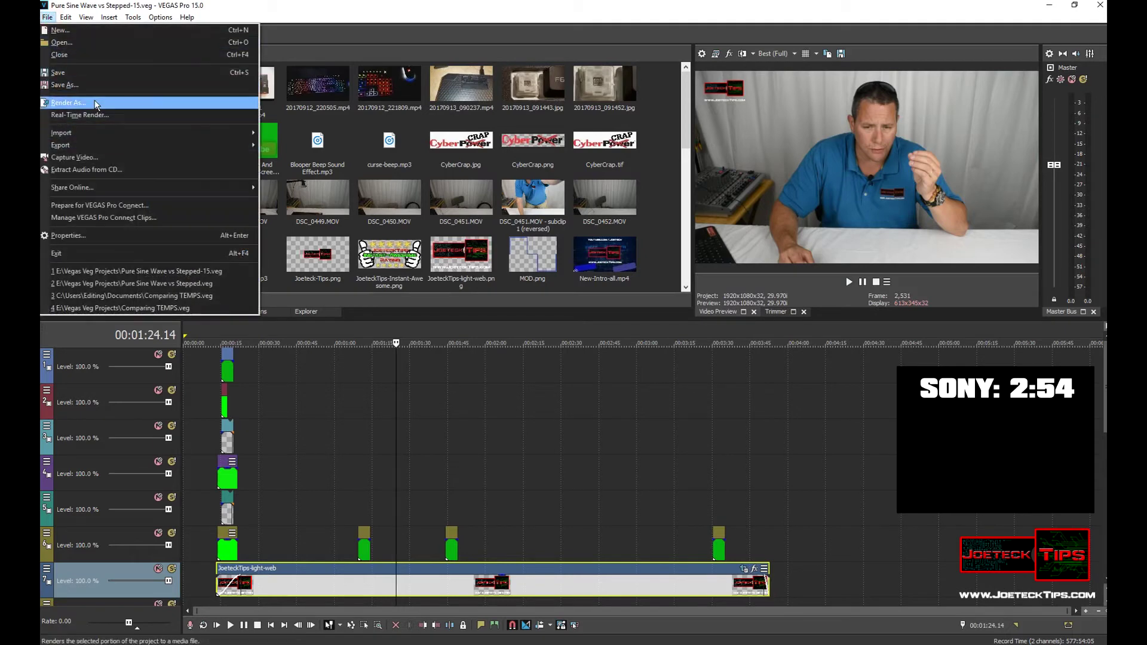
pyautogui.click(94, 101)
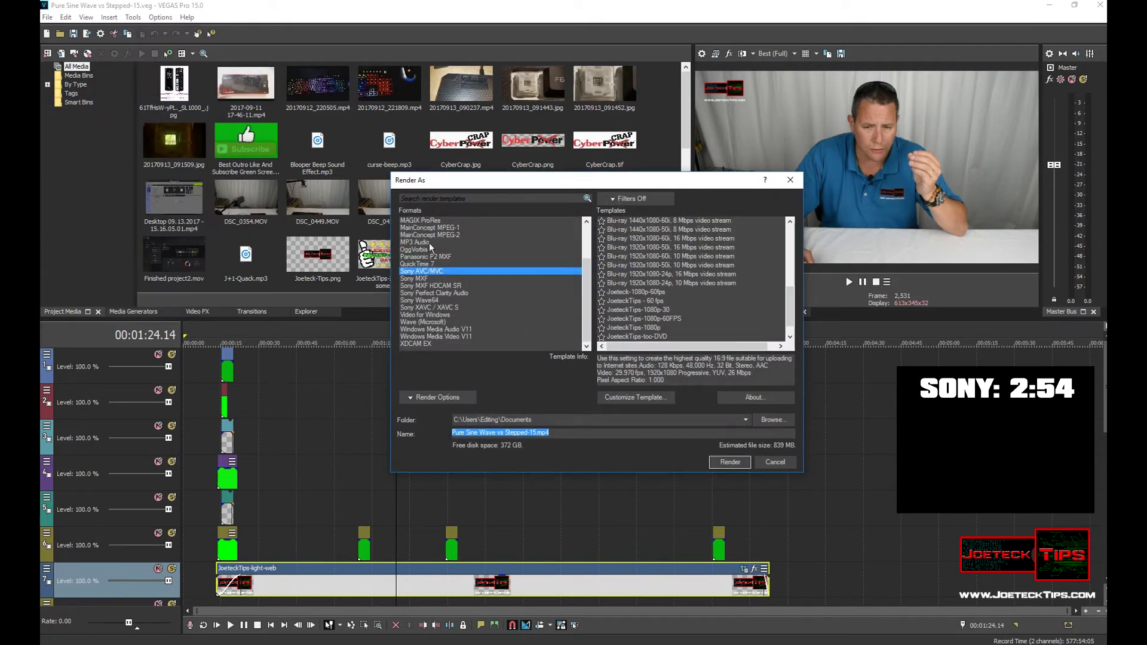
pyautogui.click(432, 229)
pyautogui.scroll(1, 428, 239)
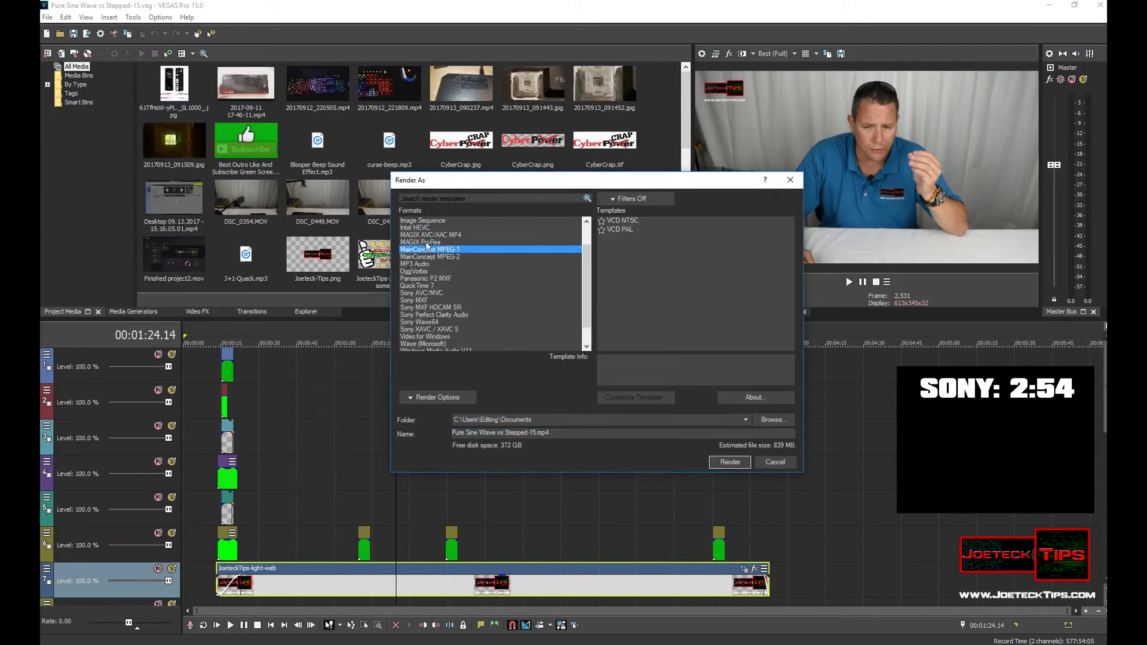
pyautogui.click(431, 235)
pyautogui.click(633, 397)
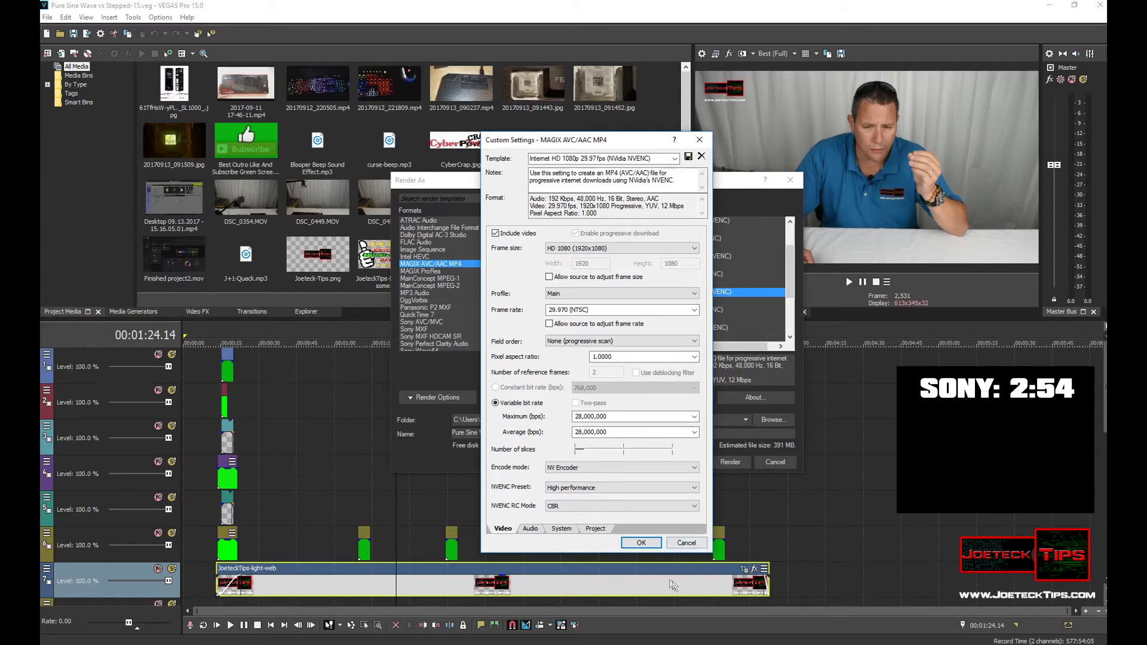
pyautogui.click(648, 542)
# Edit the output name and attempt the render, declining to overwrite TEST2.mp4
pyautogui.click(589, 434)
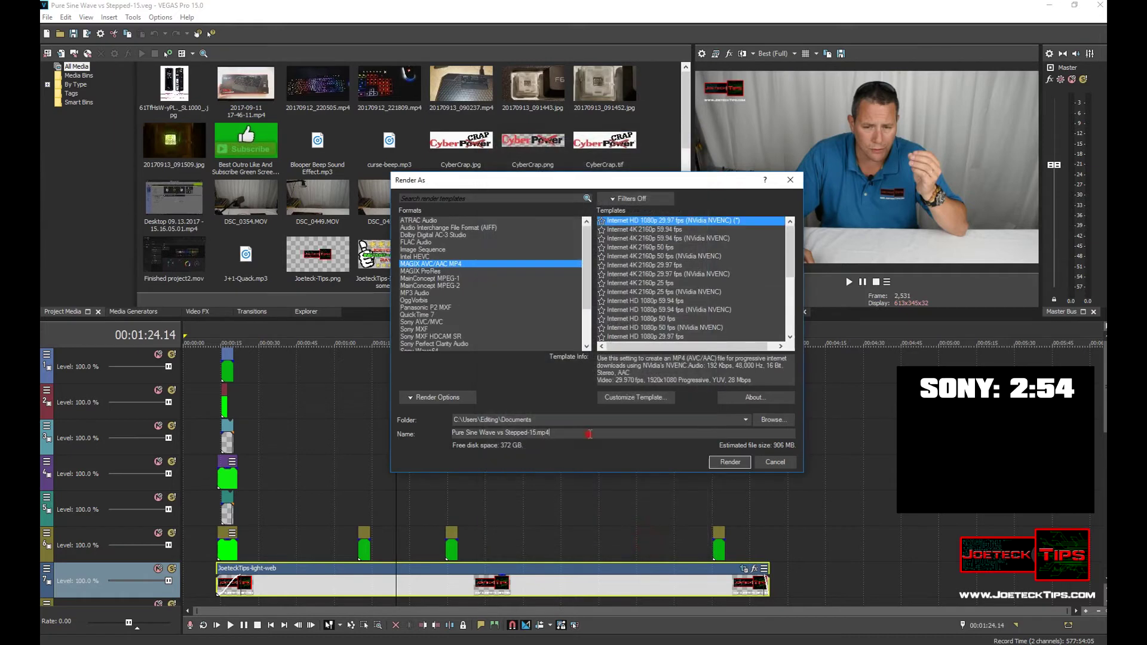
pyautogui.press('Home')
pyautogui.press('Delete')
pyautogui.press('Delete')
pyautogui.press('Delete')
pyautogui.press('Delete')
pyautogui.press('Delete')
pyautogui.press('Delete')
pyautogui.press('Delete')
pyautogui.press('Delete')
pyautogui.press('Delete')
pyautogui.press('Delete')
pyautogui.press('Delete')
pyautogui.press('Delete')
pyautogui.press('Delete')
pyautogui.press('Delete')
pyautogui.press('Delete')
pyautogui.press('Delete')
pyautogui.press('Delete')
pyautogui.press('Delete')
pyautogui.press('Delete')
pyautogui.press('Delete')
pyautogui.click(730, 463)
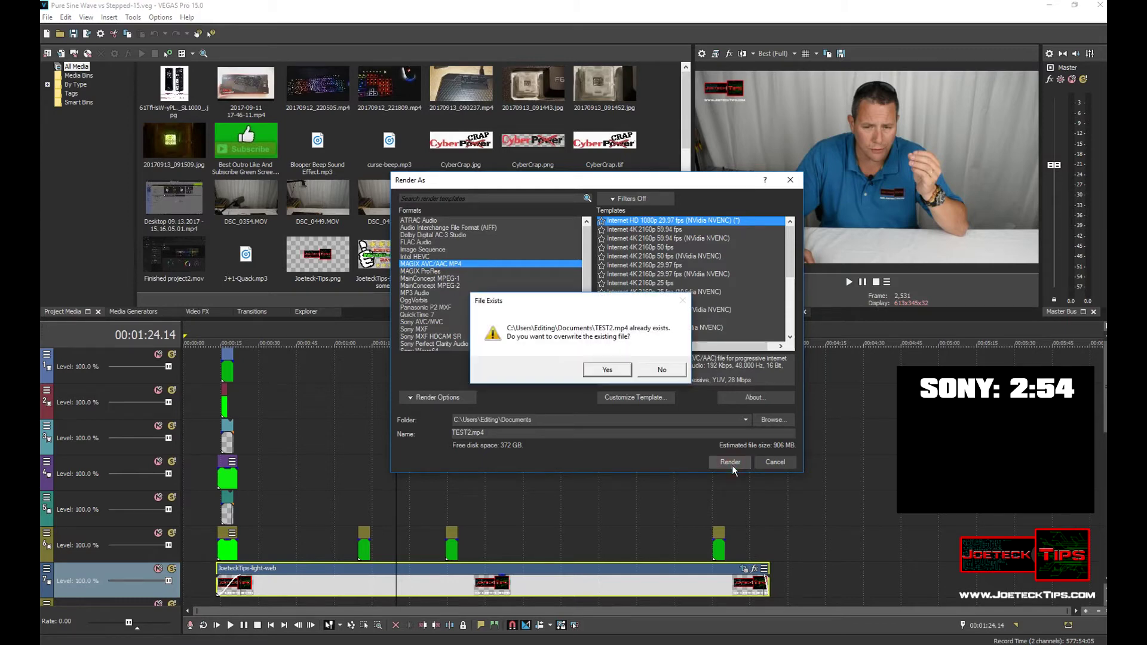
pyautogui.click(661, 371)
# Rename the output to TEST-2.mp4 and start the NVENC render
pyautogui.doubleClick(559, 433)
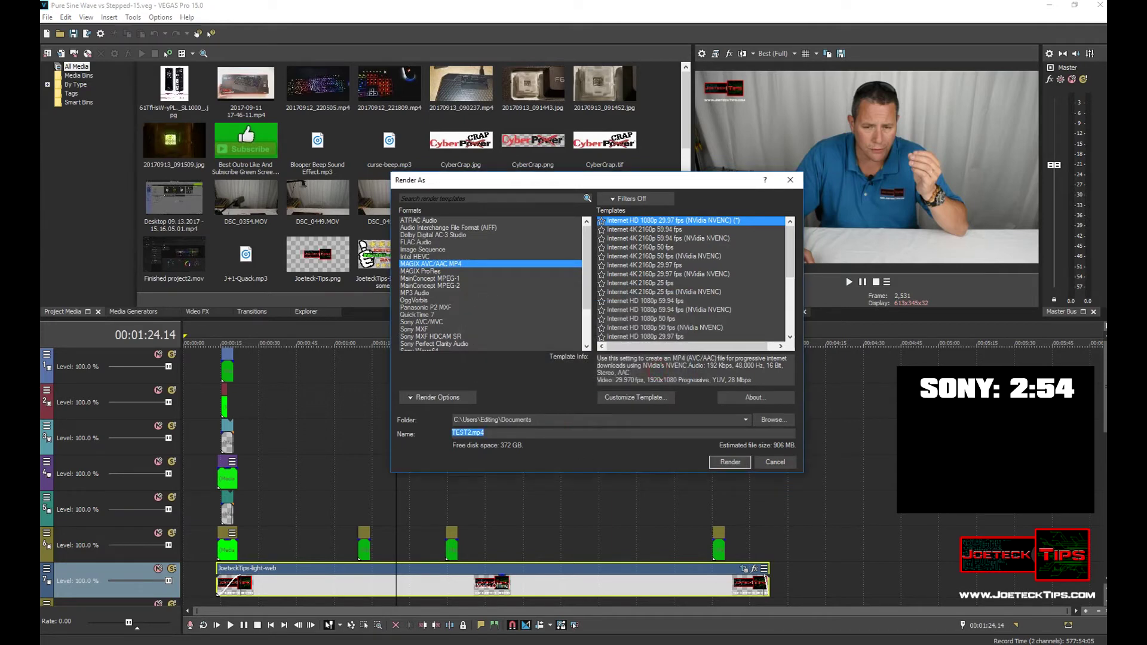
pyautogui.click(485, 432)
pyautogui.write('-')
pyautogui.press('Return')
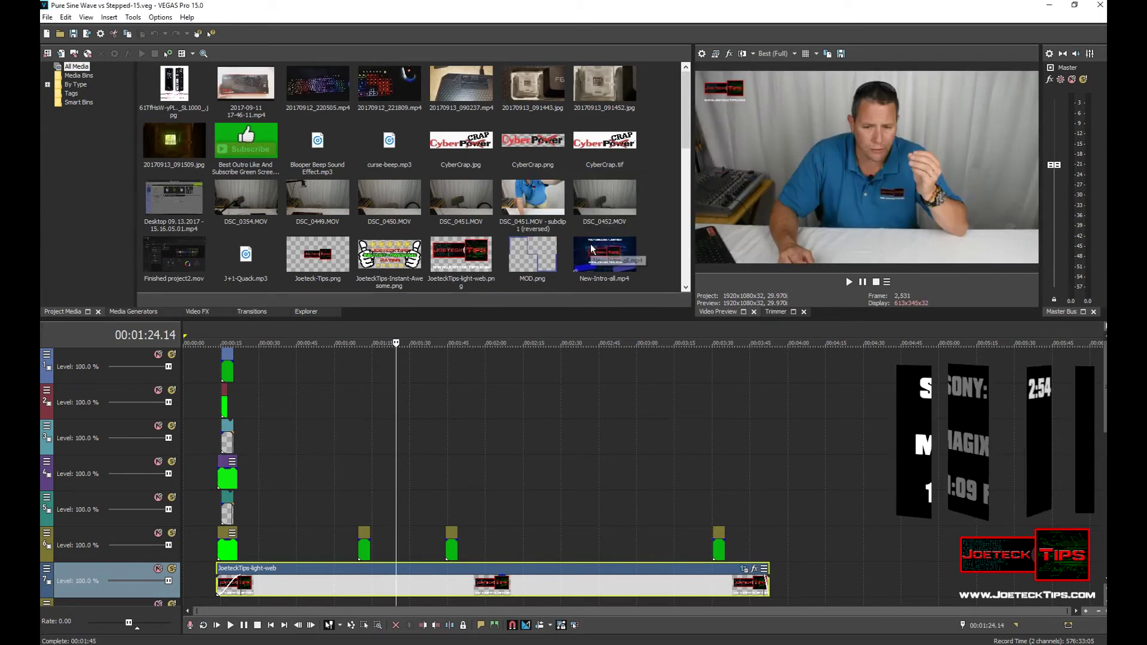
# Close the TEST-2.mp4 completion notice after 1:45 and switch to the Documents folder
pyautogui.click(635, 246)
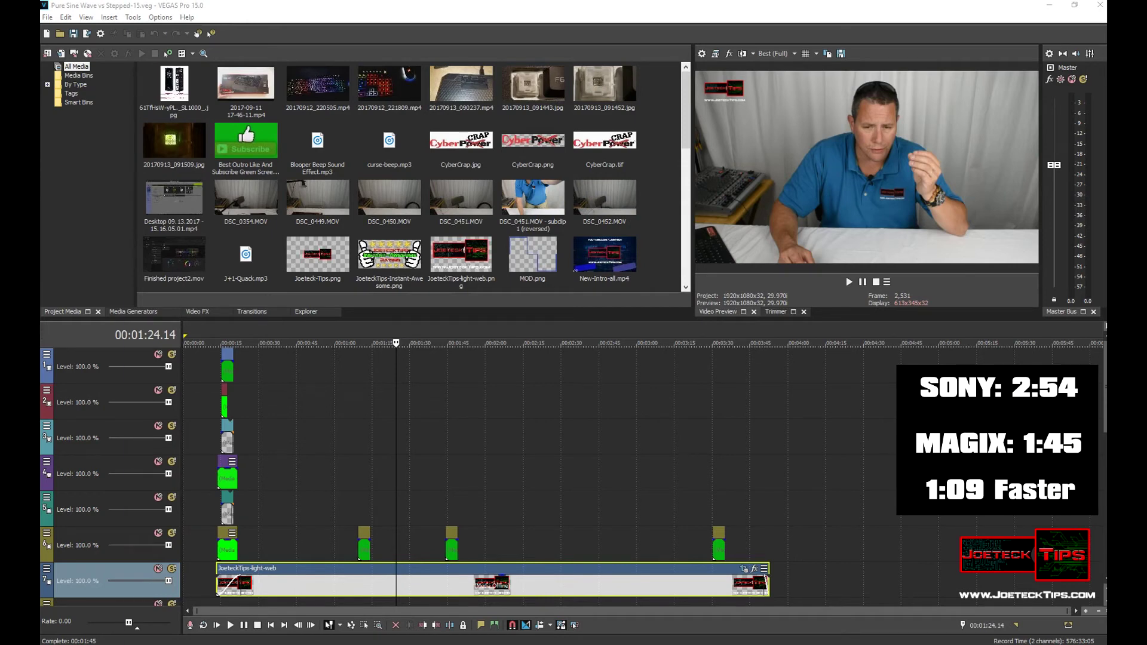
pyautogui.hotkey('alt', 'Tab')
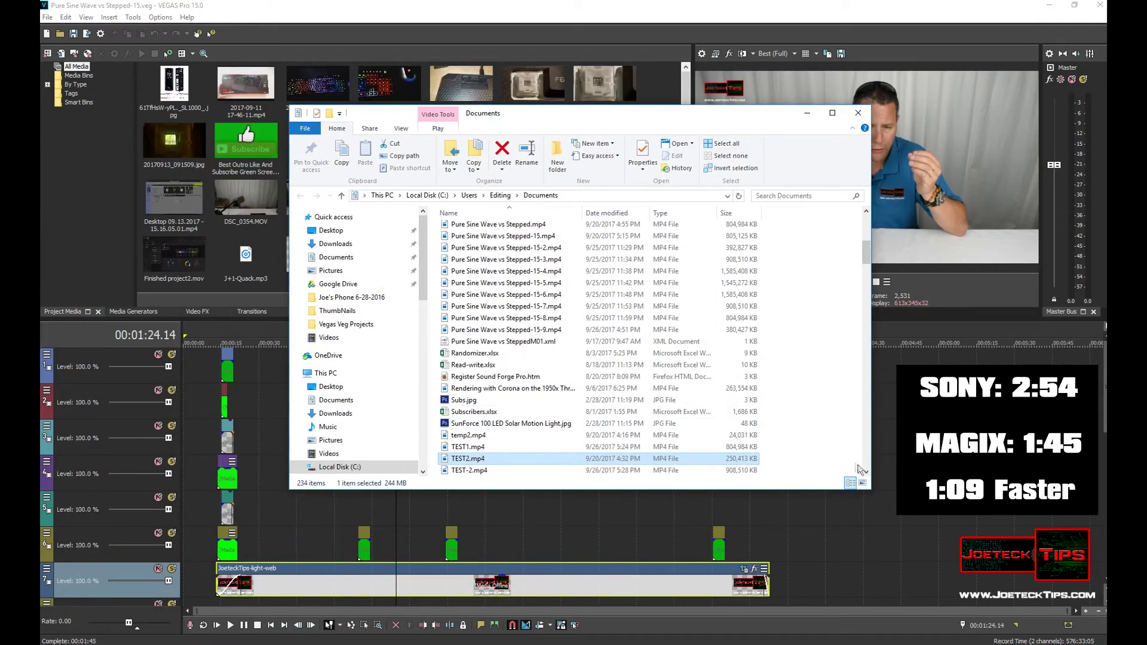
# Compare the file sizes of the TEST-2.mp4 and TEST1.mp4 renders
pyautogui.scroll(-2, 858, 469)
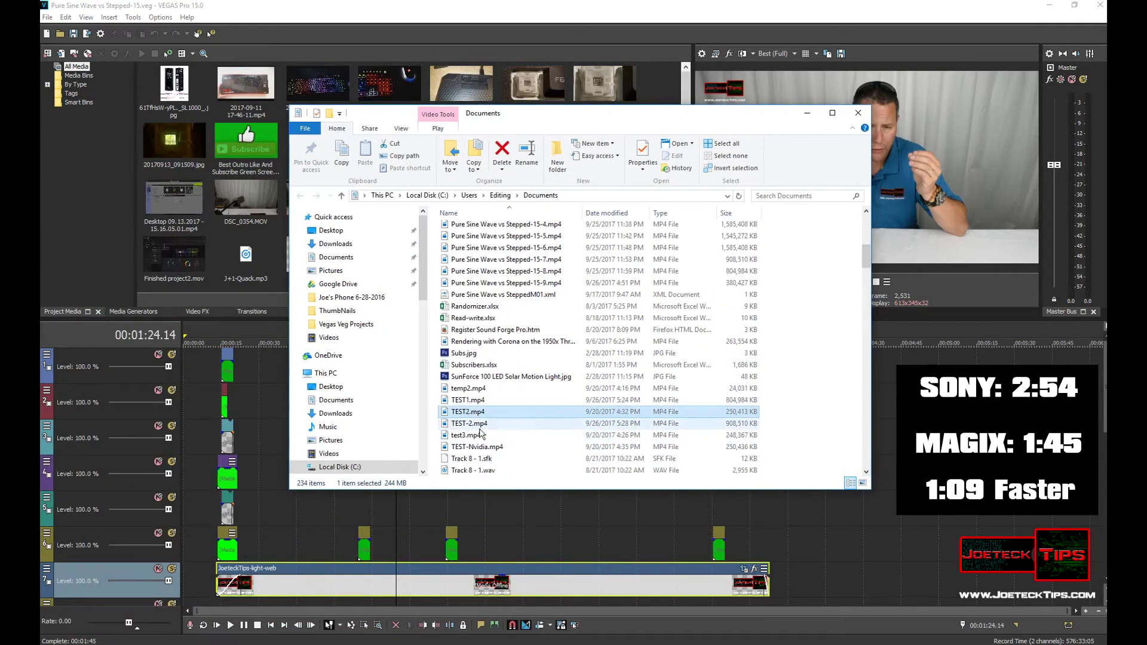
pyautogui.click(483, 427)
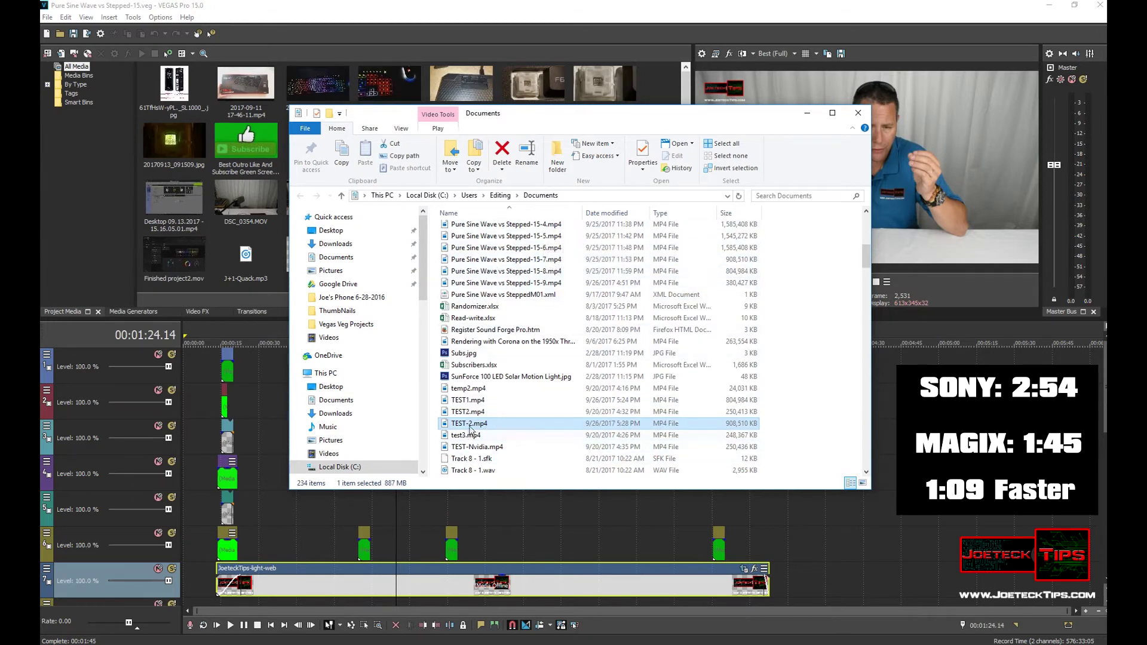
pyautogui.click(466, 401)
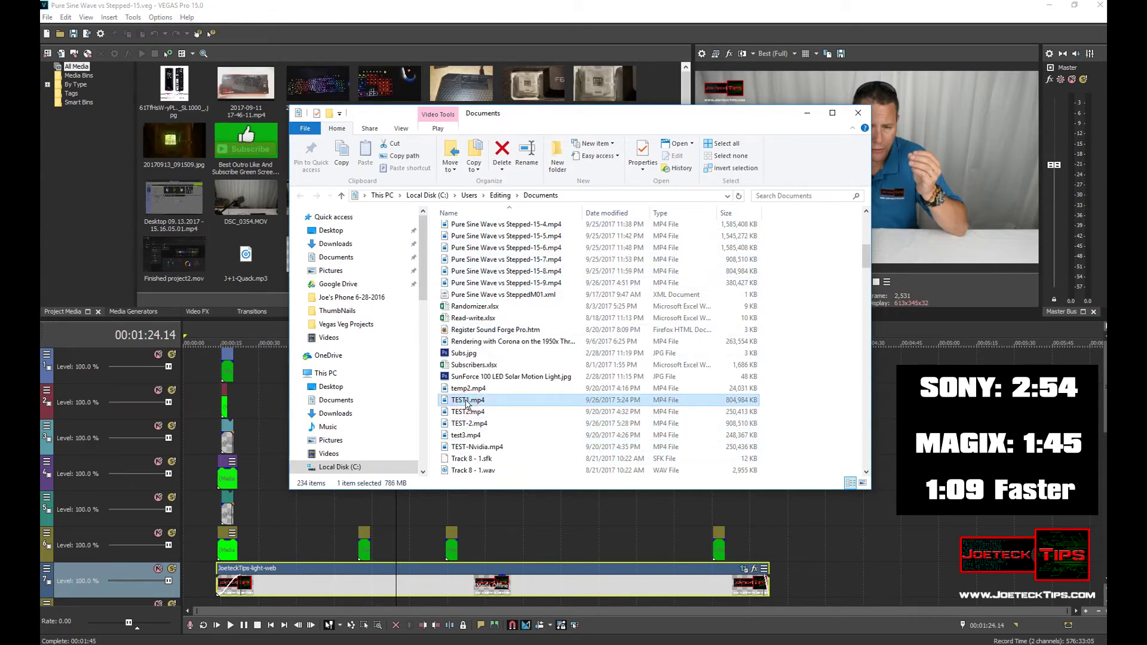
pyautogui.click(471, 423)
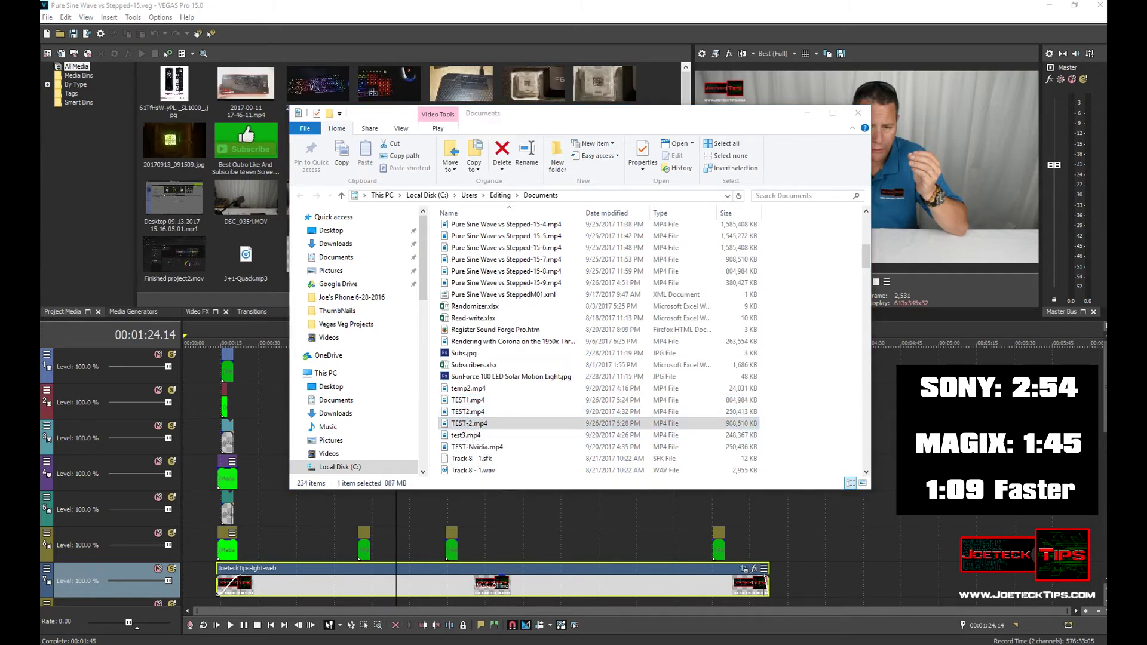
# Play back TEST-2.mp4 in the video player, then return to the VEGAS project
pyautogui.moveTo(455, 240); pyautogui.dragTo(750, 145)
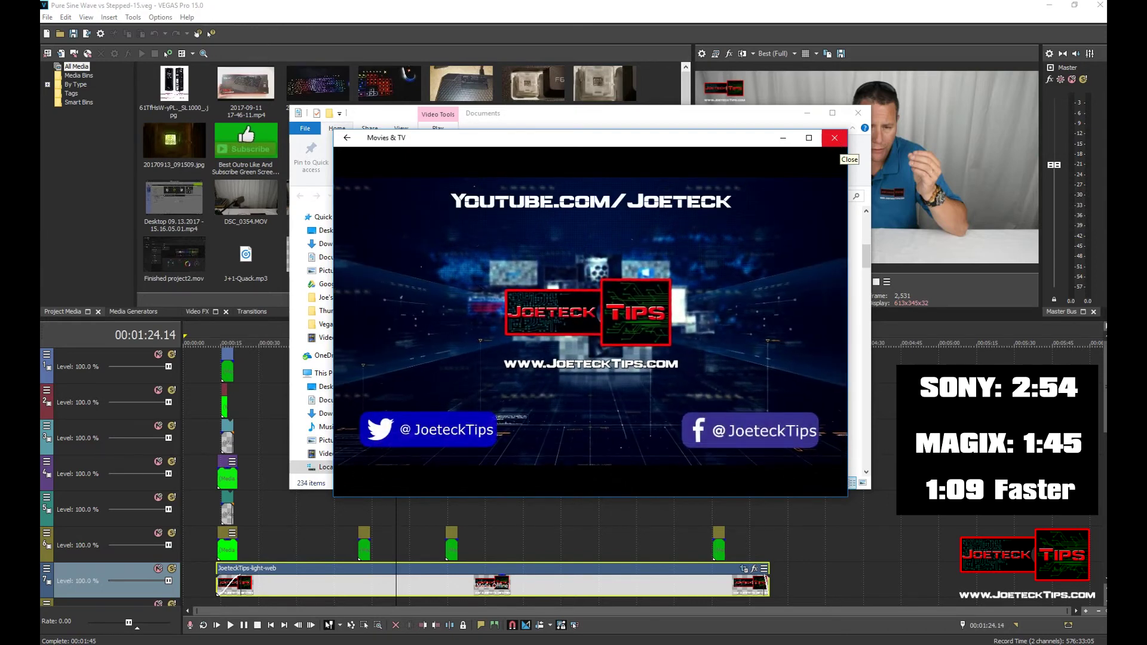
pyautogui.click(835, 138)
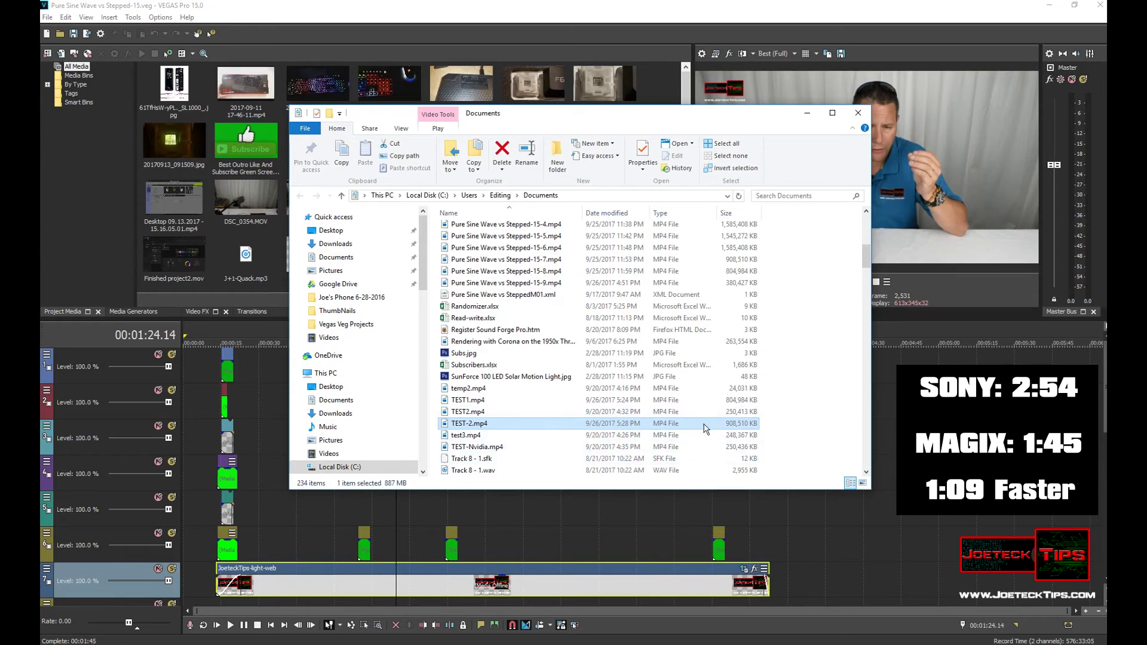
pyautogui.click(753, 99)
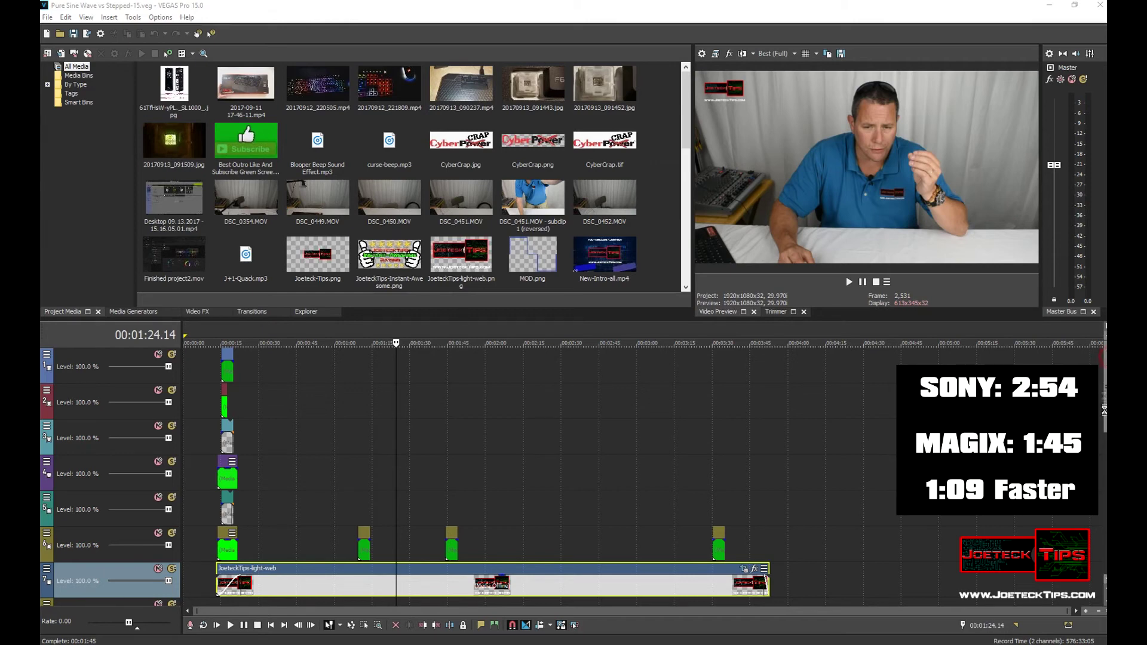
pyautogui.scroll(-5, 1103, 410)
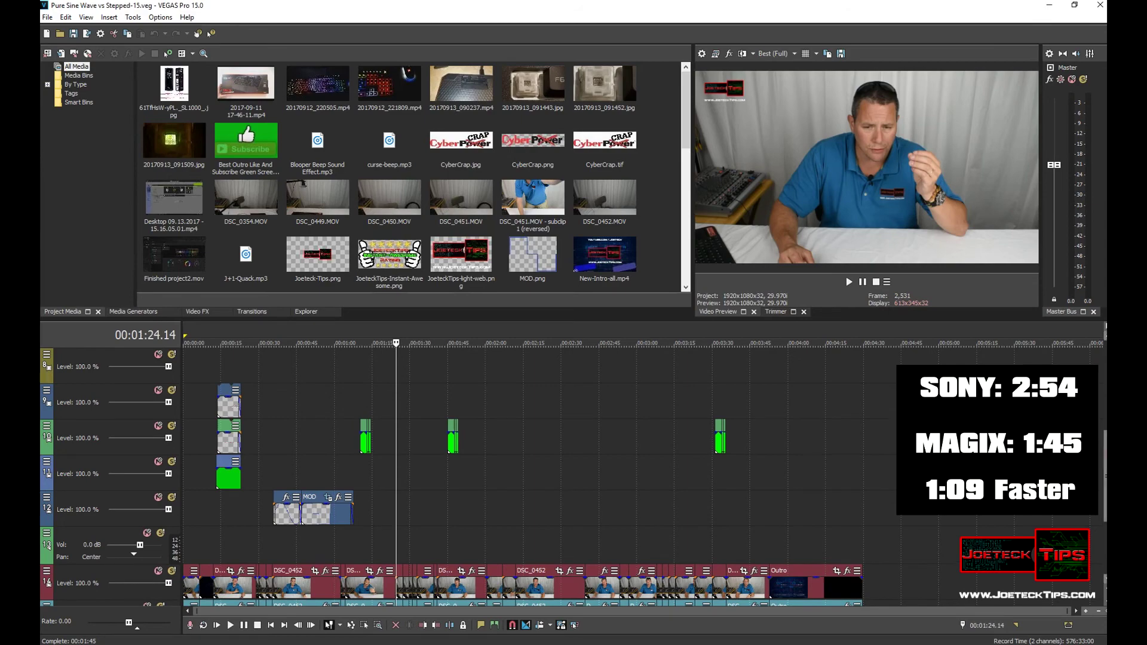
pyautogui.moveTo(1101, 470); pyautogui.dragTo(1104, 409)
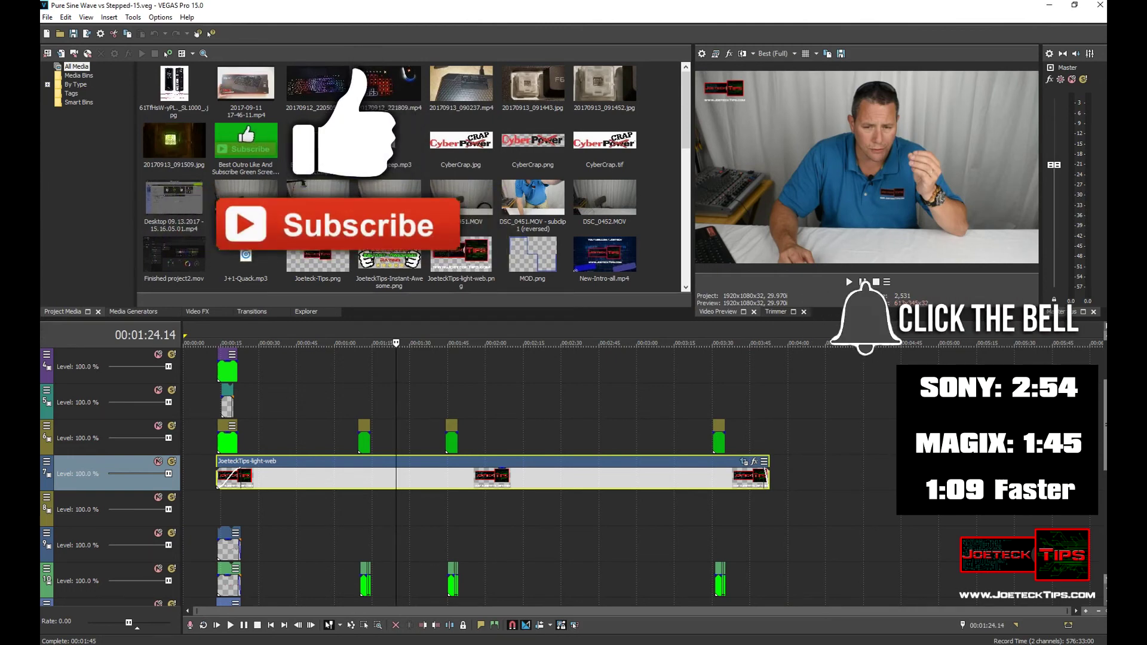
pyautogui.scroll(-3, 522, 478)
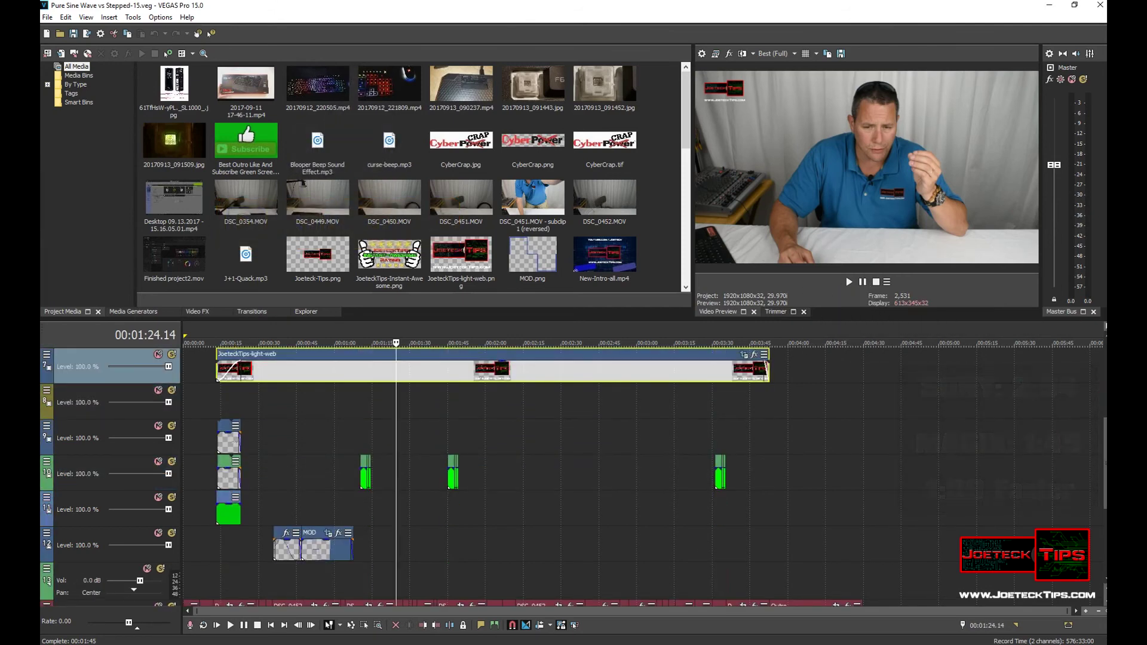